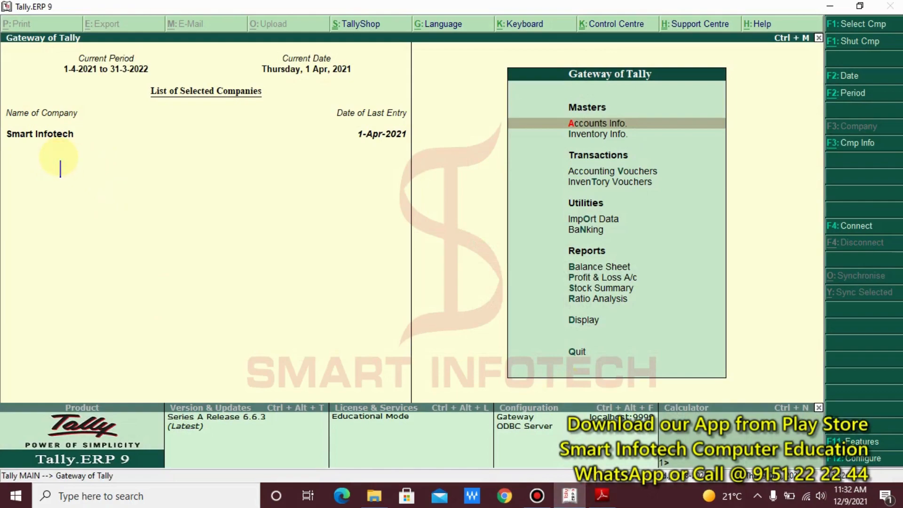
Write the on-screen annotation "Featues are 3 Types:" below the company name and clear it
type("Featues")
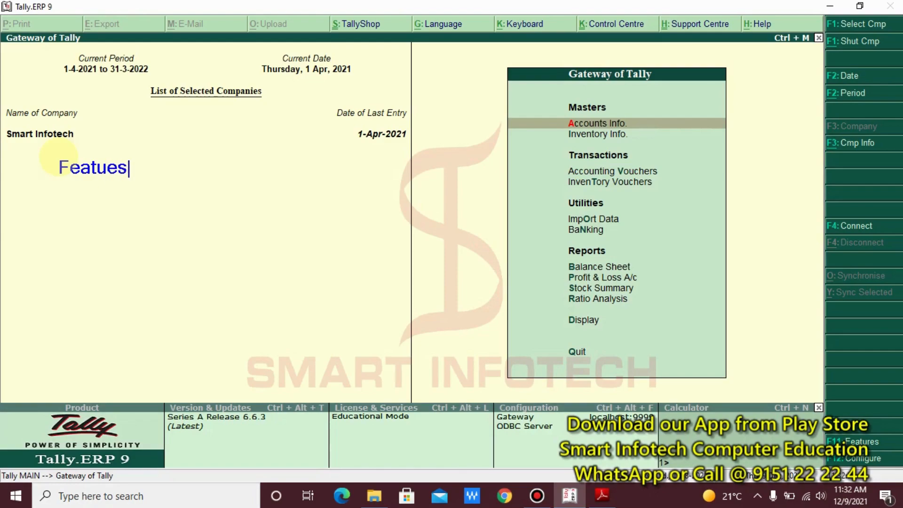
type(" are 3 Types")
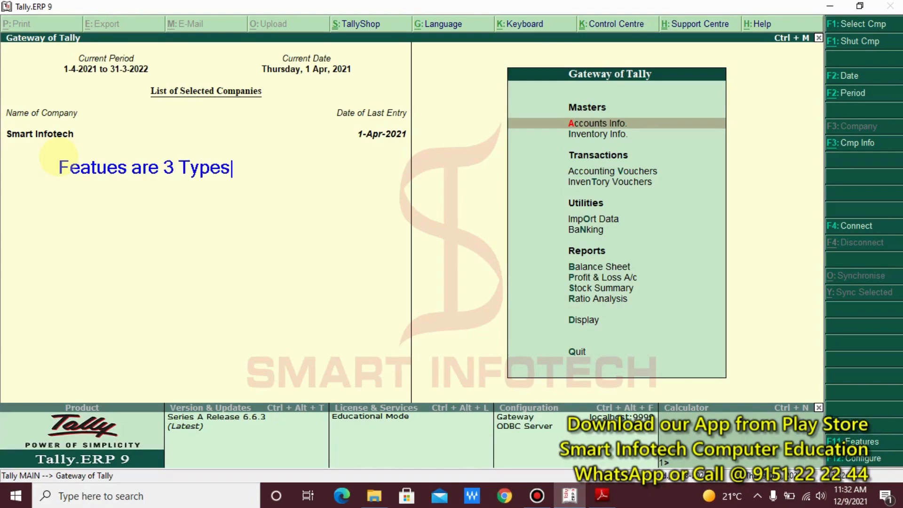
type(":")
key("Escape")
key("Escape")
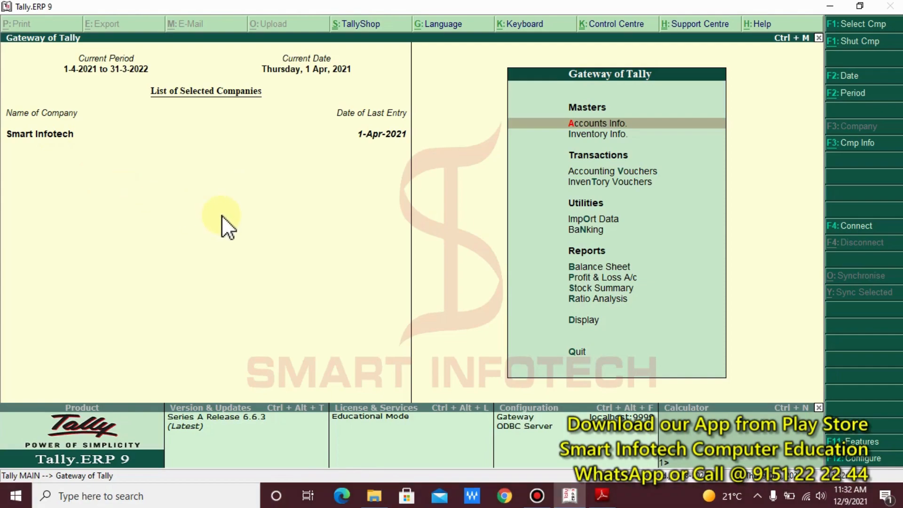
Annotate the Gateway screen with the note "F11: Company Featues" and a box around the main menu, and clear the annotations
key("ctrl+2")
key("t")
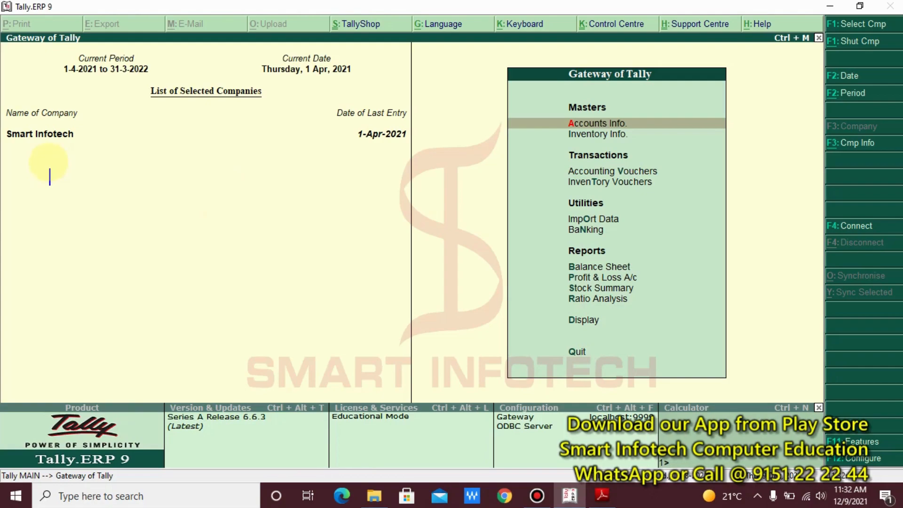
left_click(51, 165)
type("F11: Company")
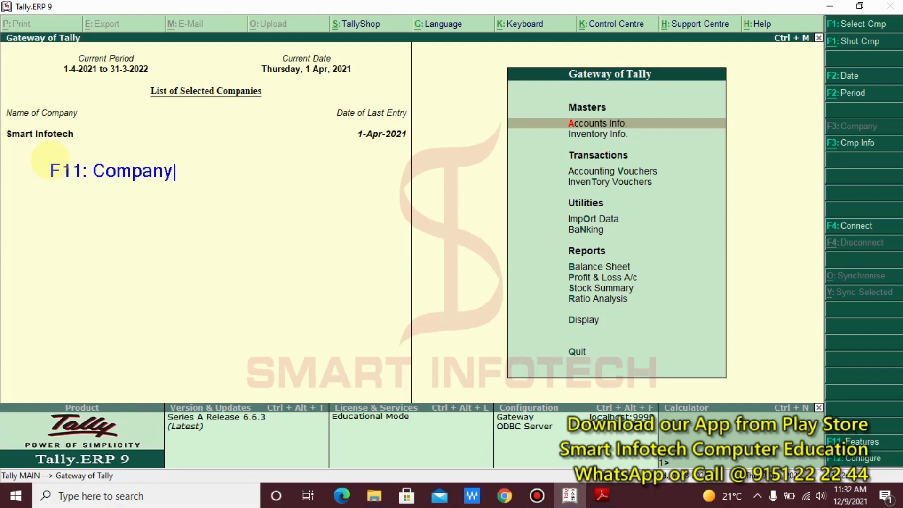
type(" Featues")
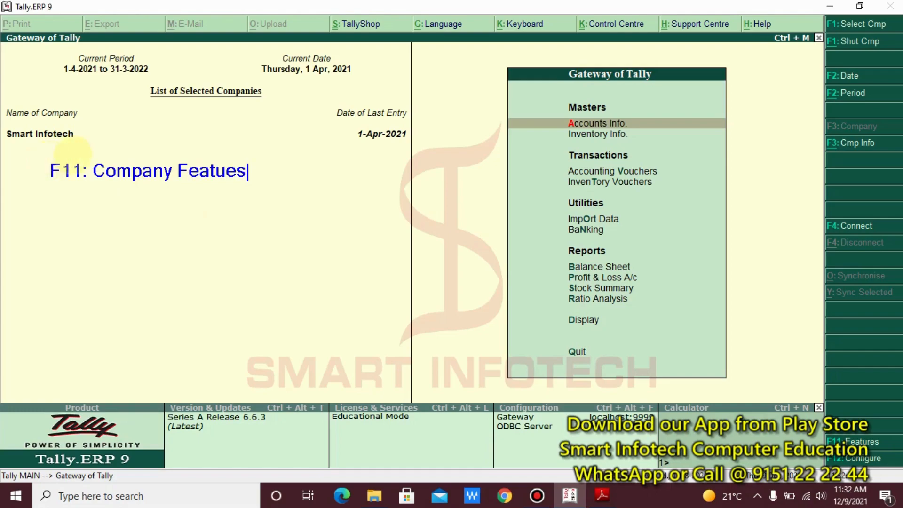
key("Escape")
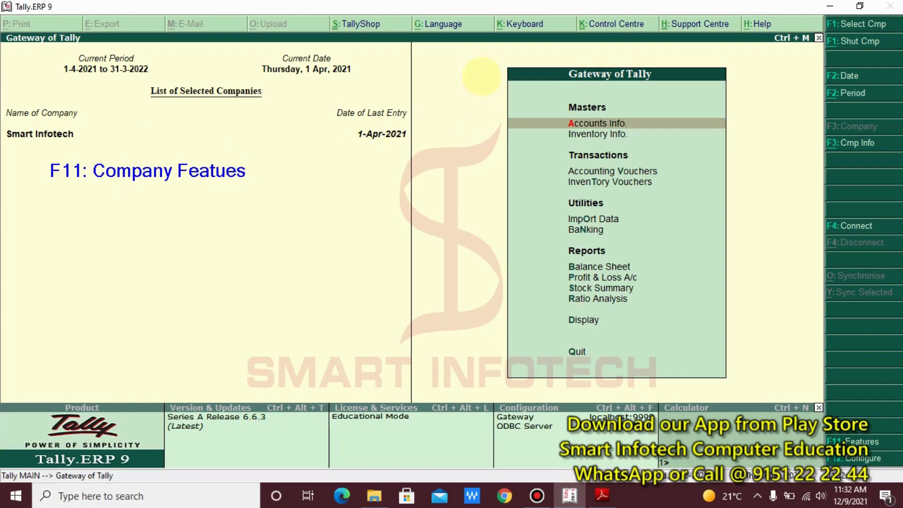
left_click_drag(485, 63, 709, 324)
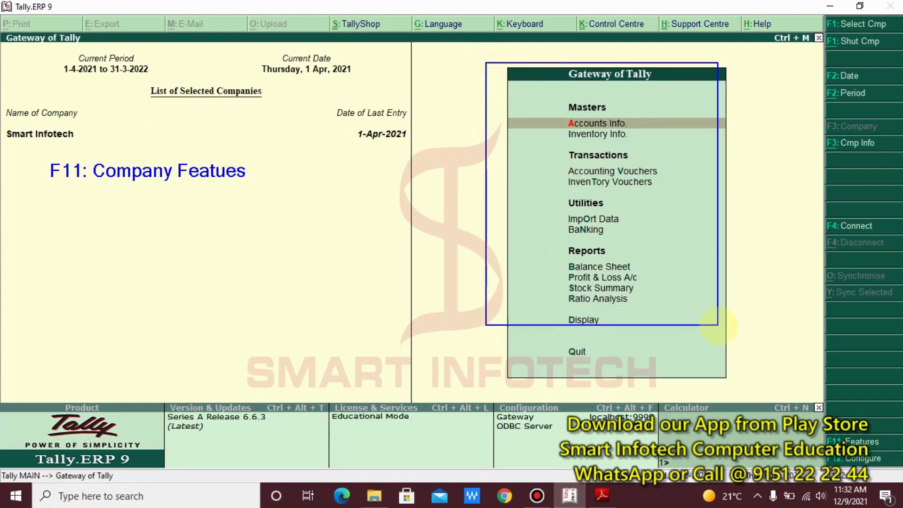
key("Escape")
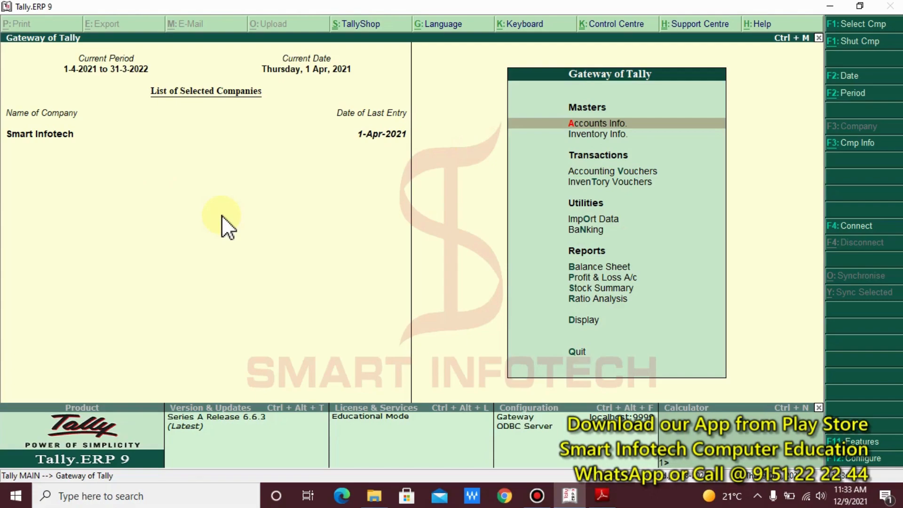
Open the Company Features menu for Smart Infotech
key("F11")
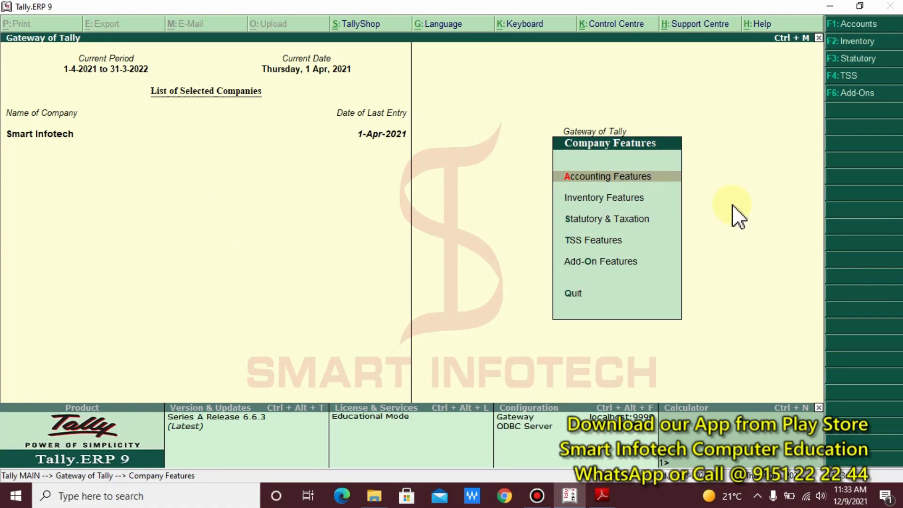
key("Escape")
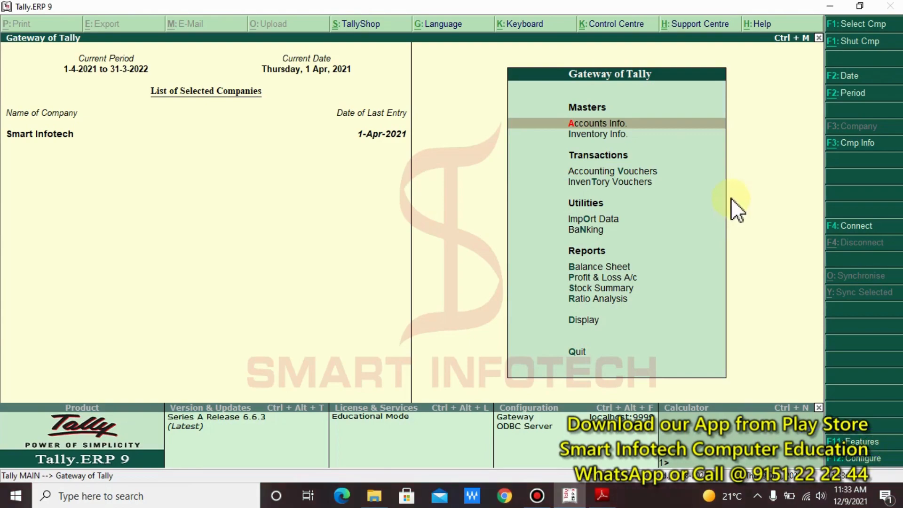
left_click(861, 443)
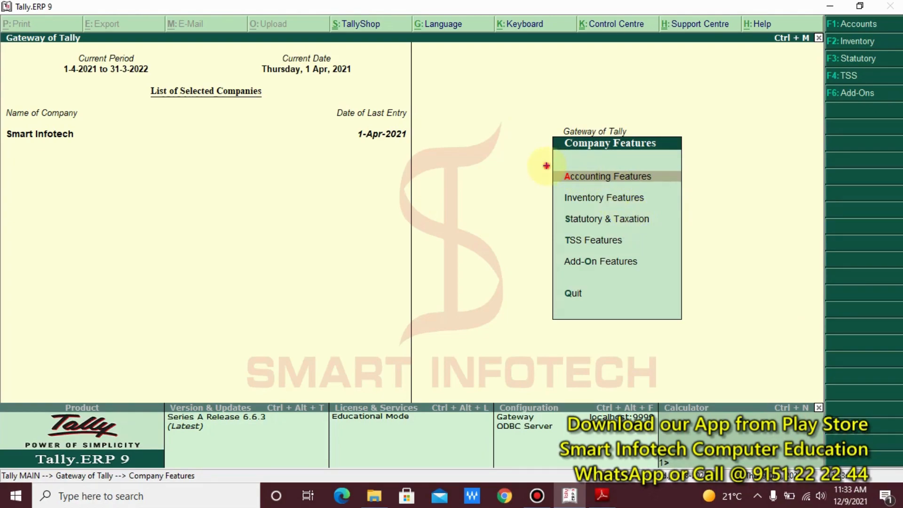
Mark the Accounting, Inventory, Statutory & Taxation, TSS and Add-On entries of the Company Features menu with temporary boxes
mouse_move(546, 166)
left_mouse_down()
mouse_move(644, 225)
mouse_move(680, 185)
left_mouse_up()
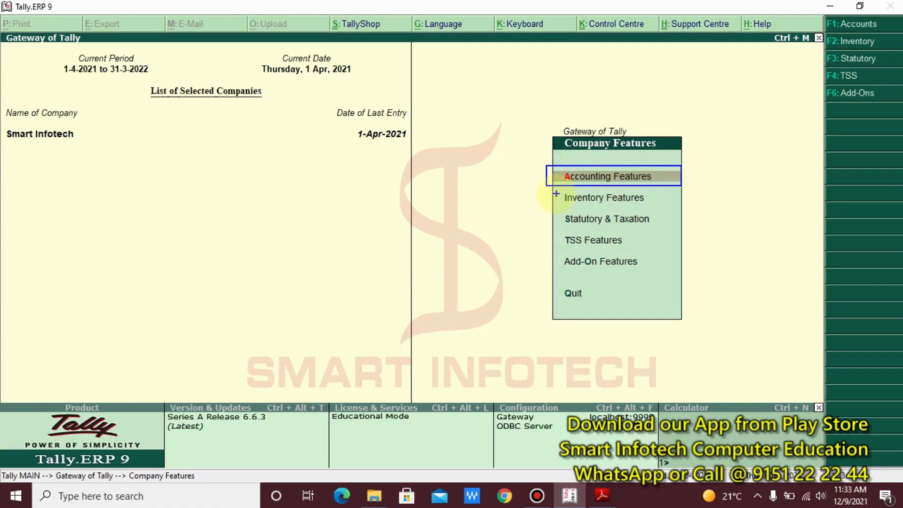
left_click_drag(544, 190, 657, 207)
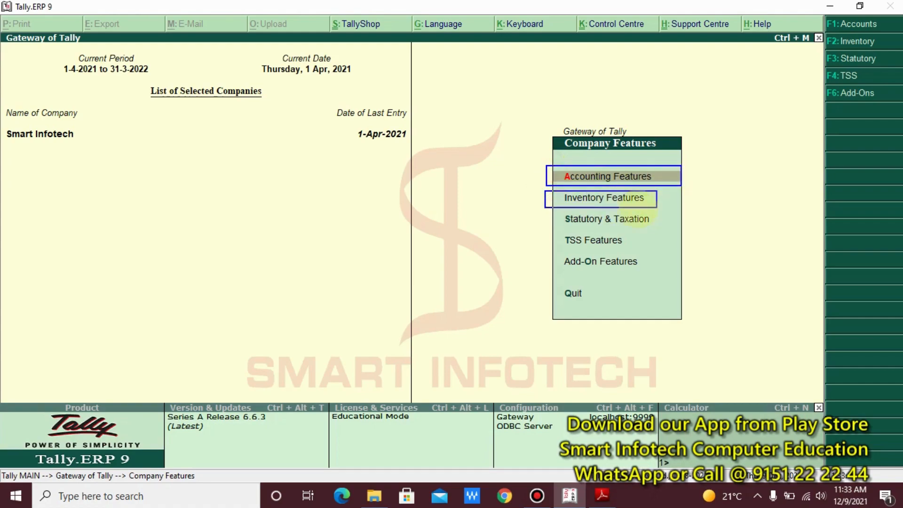
left_click_drag(541, 212, 654, 230)
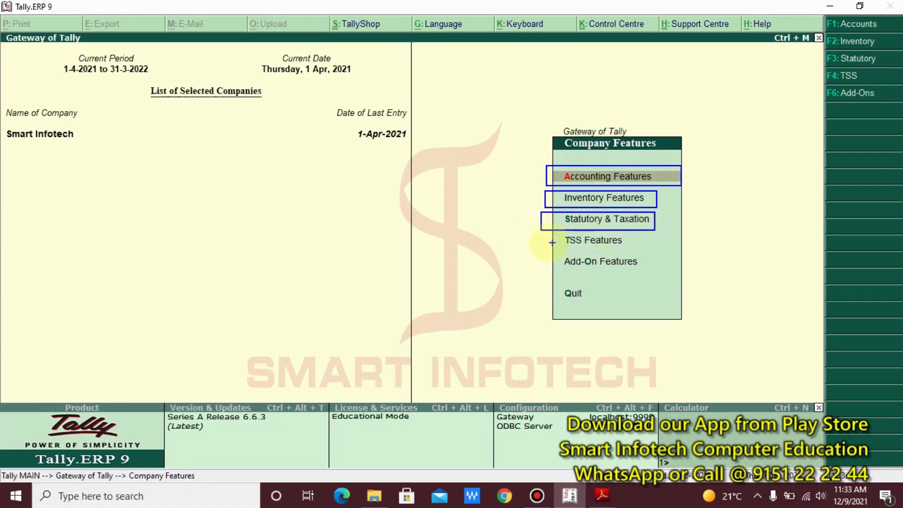
mouse_move(544, 234)
left_mouse_down()
mouse_move(656, 272)
mouse_move(743, 227)
left_mouse_up()
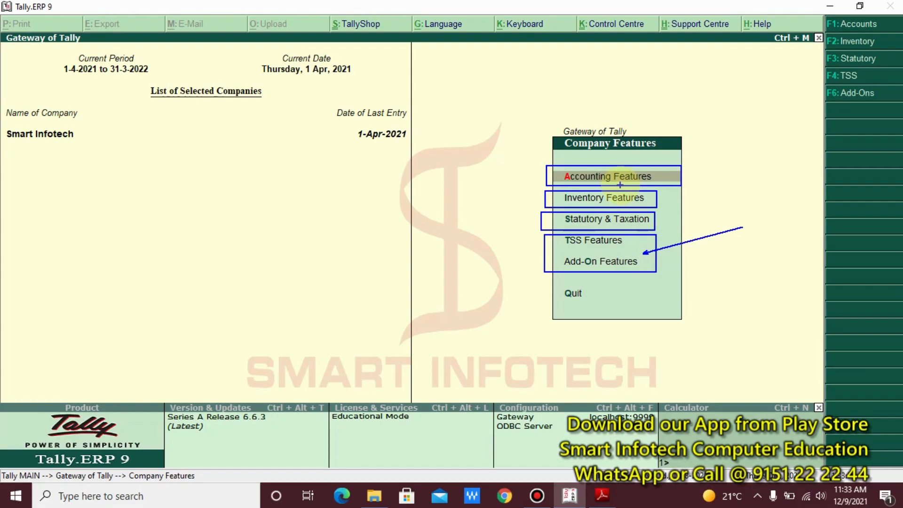
key("Escape")
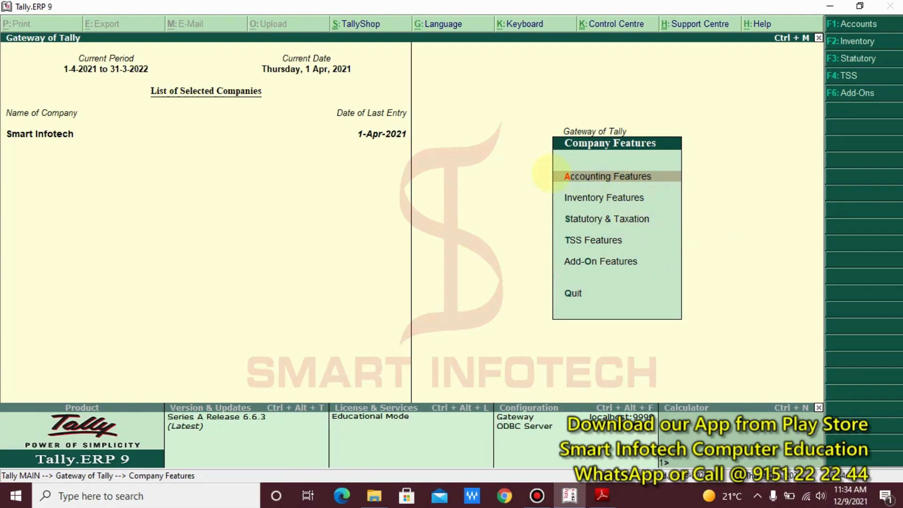
left_click_drag(528, 161, 654, 187)
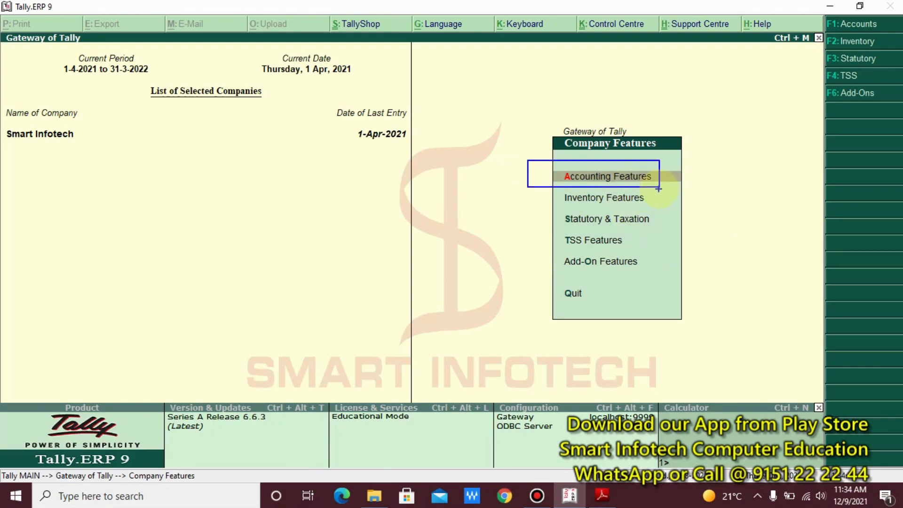
key("Escape")
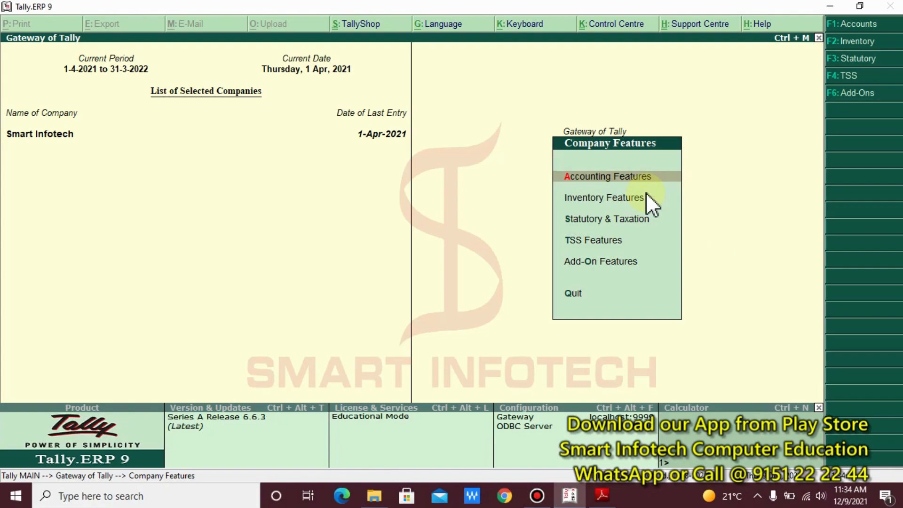
Open the Accounting Features screen, temporarily mark its options, title, company name and F1/F2 shortcuts, and return to the Company Features menu
key("Return")
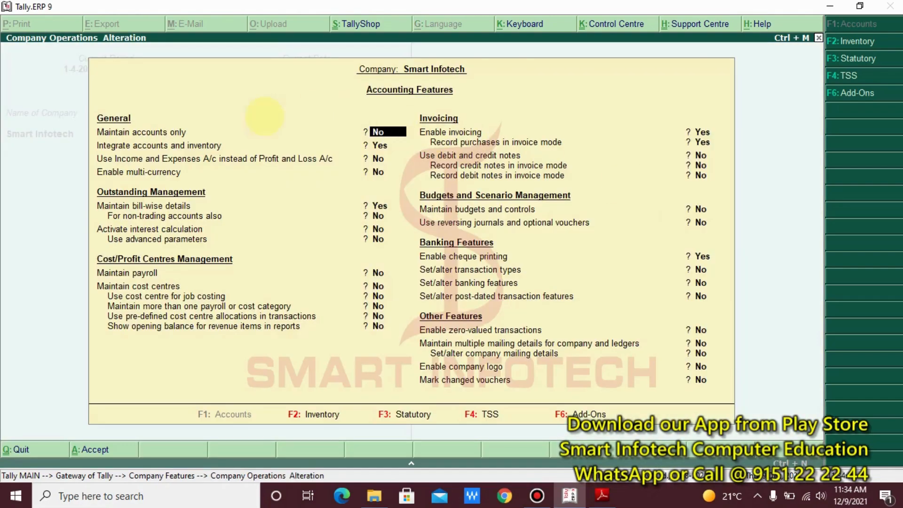
left_click_drag(47, 86, 569, 245)
mouse_move(663, 282)
left_mouse_down()
mouse_move(764, 415)
mouse_move(762, 388)
left_mouse_up()
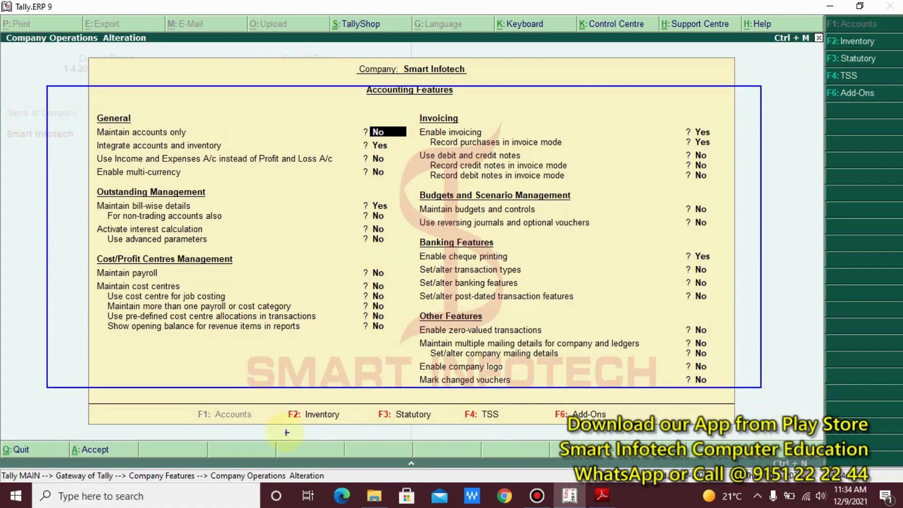
left_click_drag(187, 400, 262, 427)
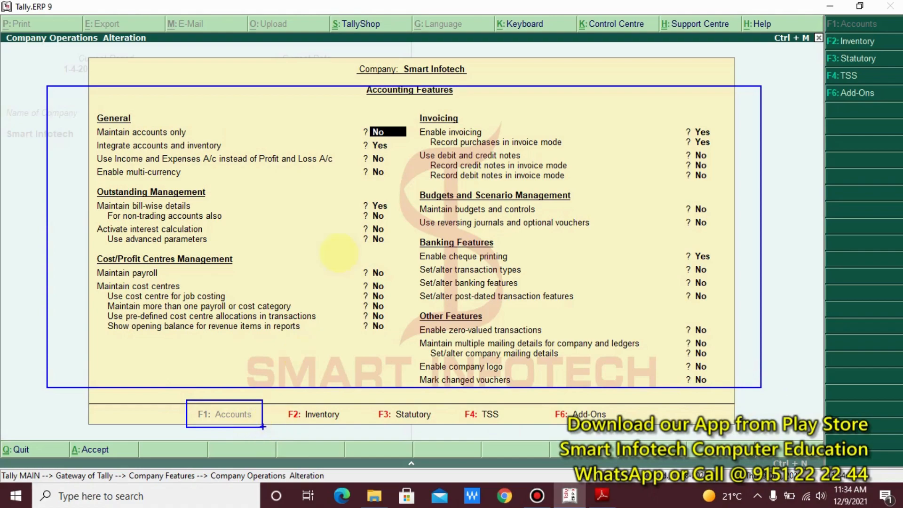
mouse_move(350, 73)
left_mouse_down()
mouse_move(471, 94)
mouse_move(479, 104)
left_mouse_up()
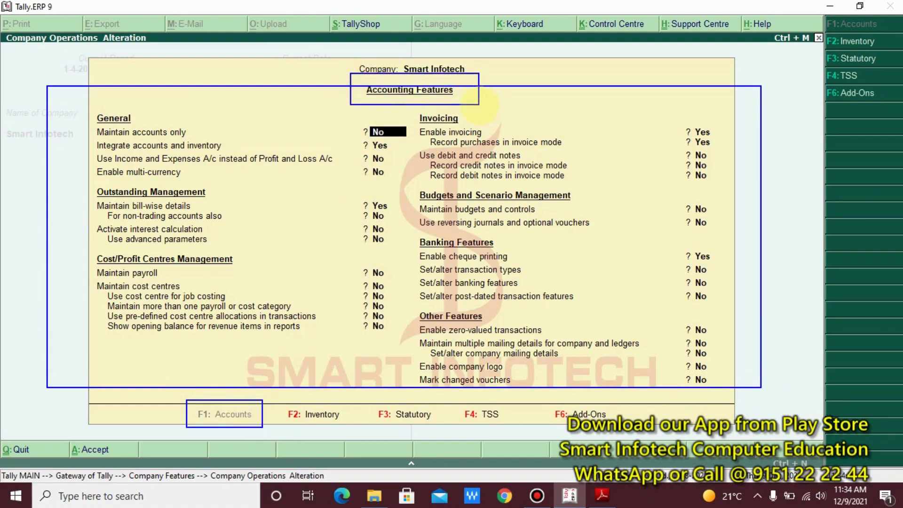
mouse_move(395, 51)
left_mouse_down()
mouse_move(457, 81)
mouse_move(479, 78)
left_mouse_up()
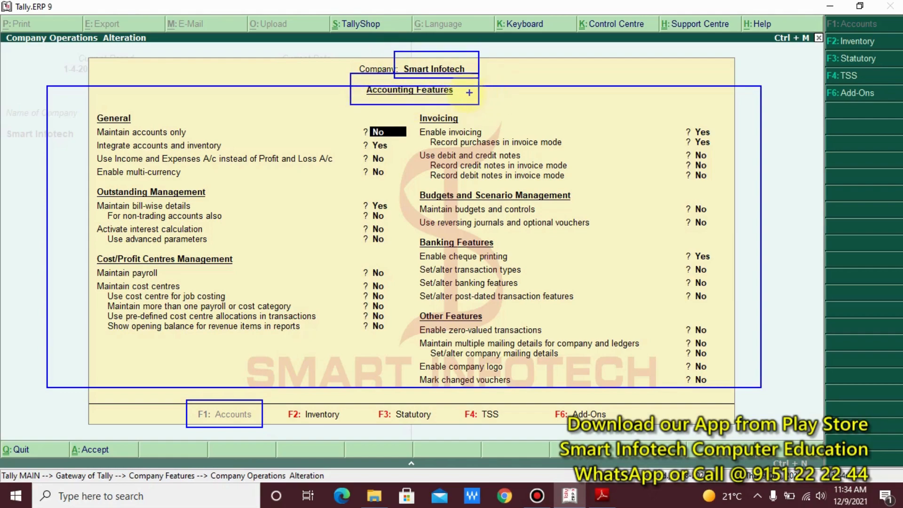
left_click_drag(579, 107, 462, 93)
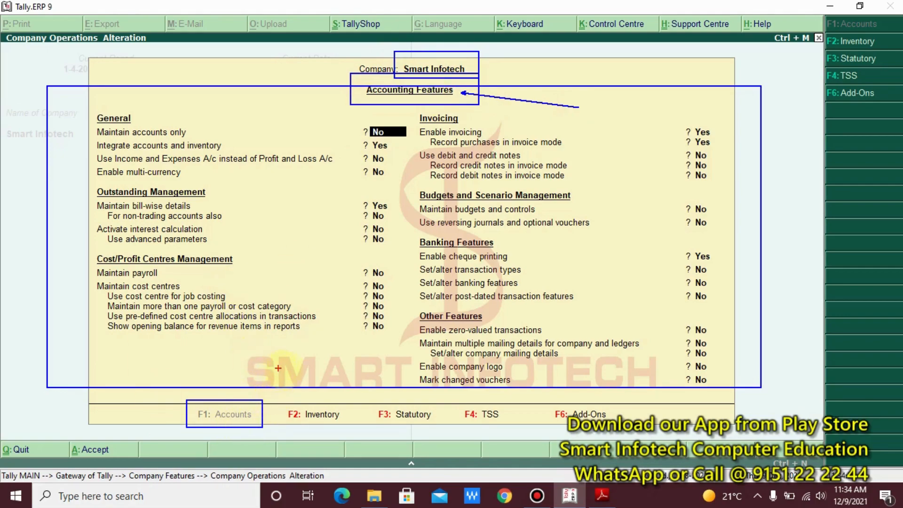
left_click_drag(275, 392, 348, 433)
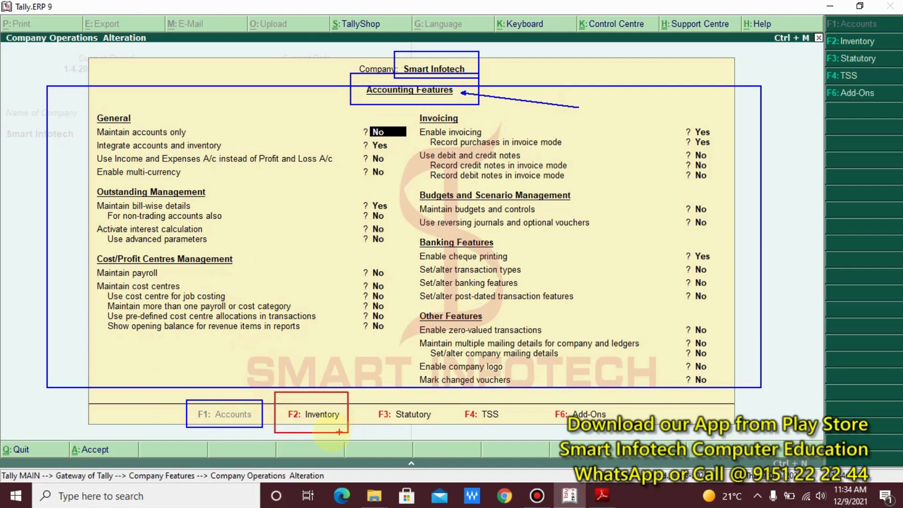
key("Escape")
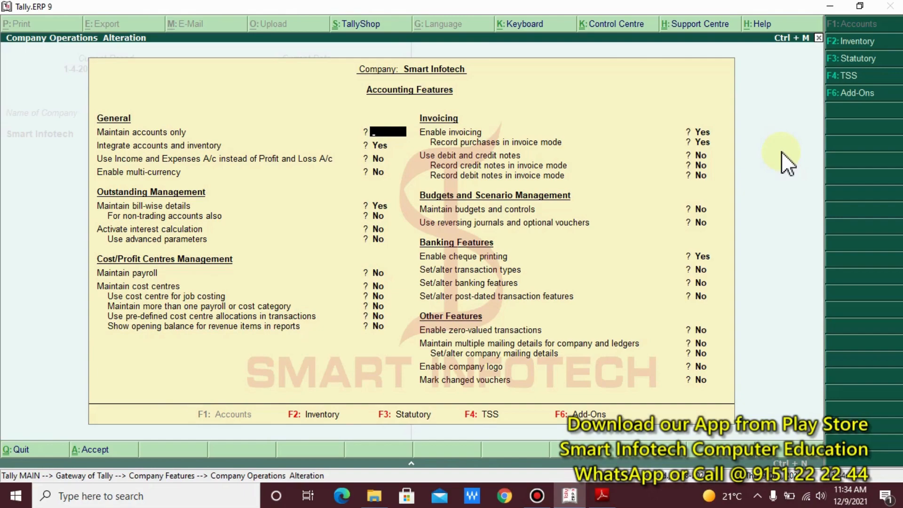
key("Escape")
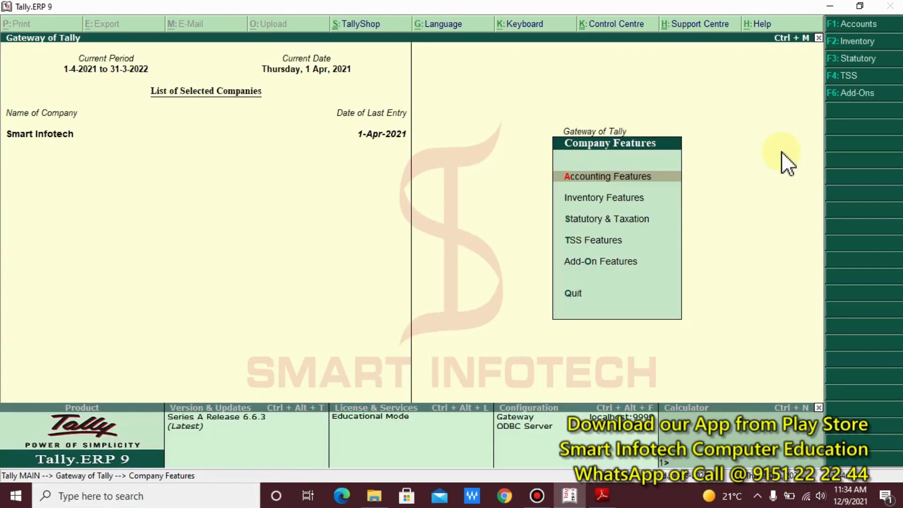
View the Inventory Features screen and switch between the Accounting, Inventory, and Statutory and Taxation feature screens
key("Down")
key("Return")
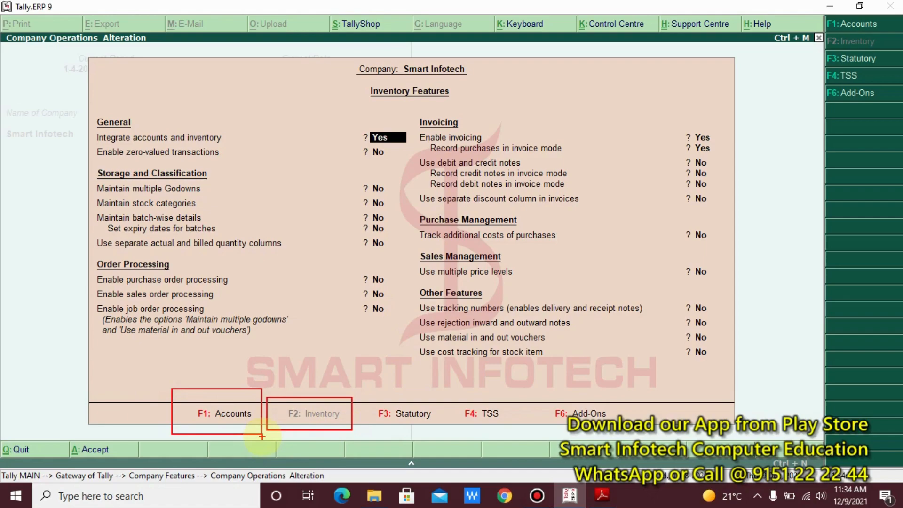
key("F1")
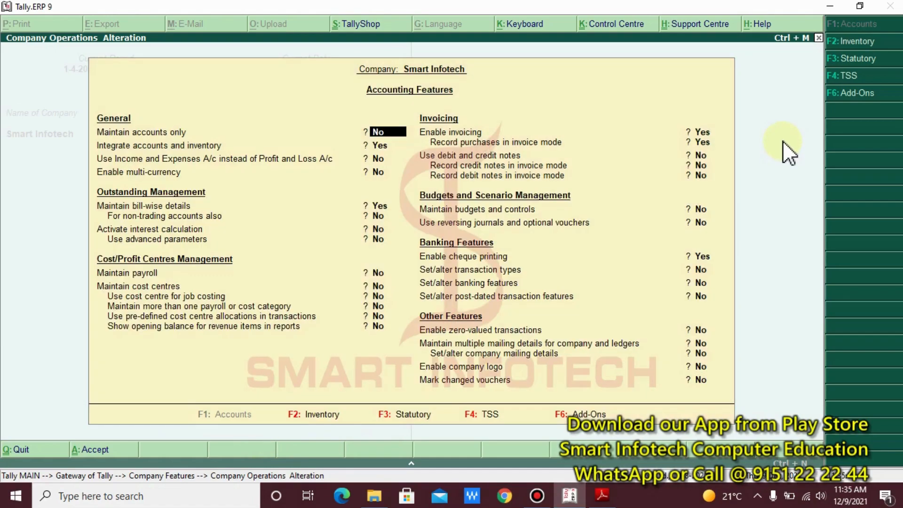
key("F2")
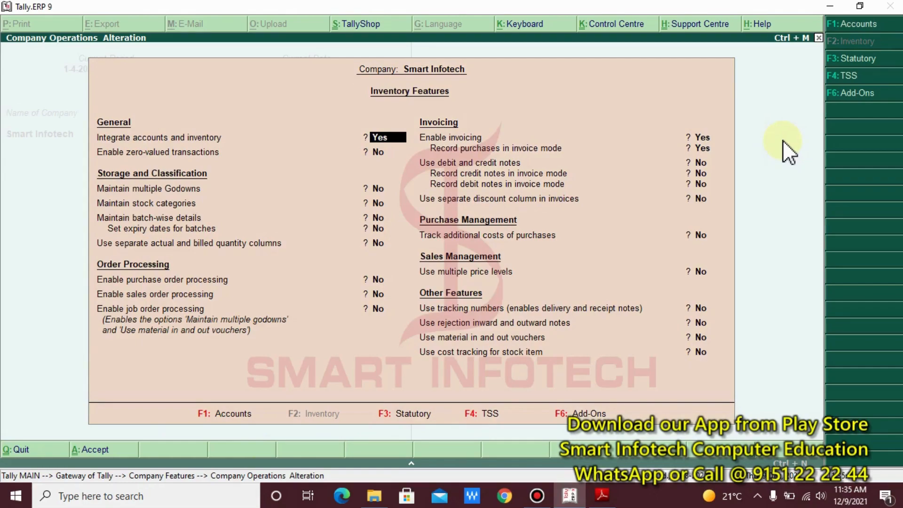
key("F3")
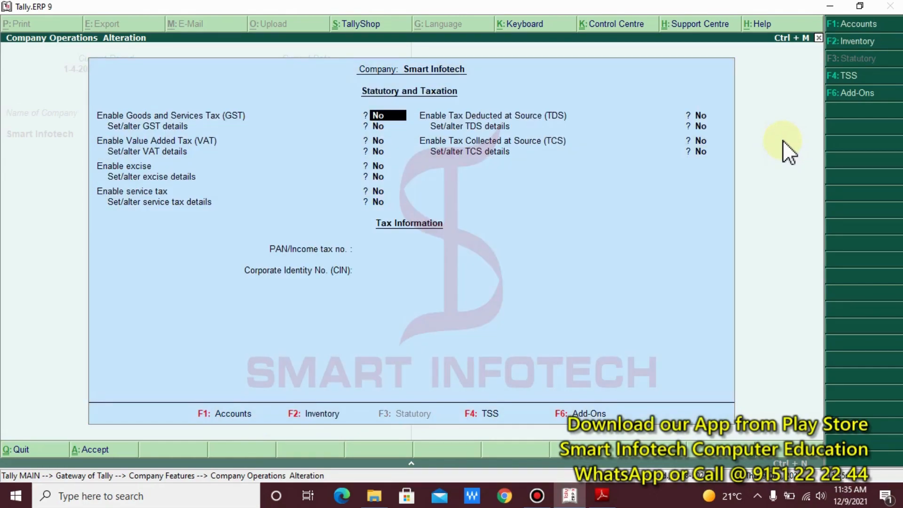
key("F2")
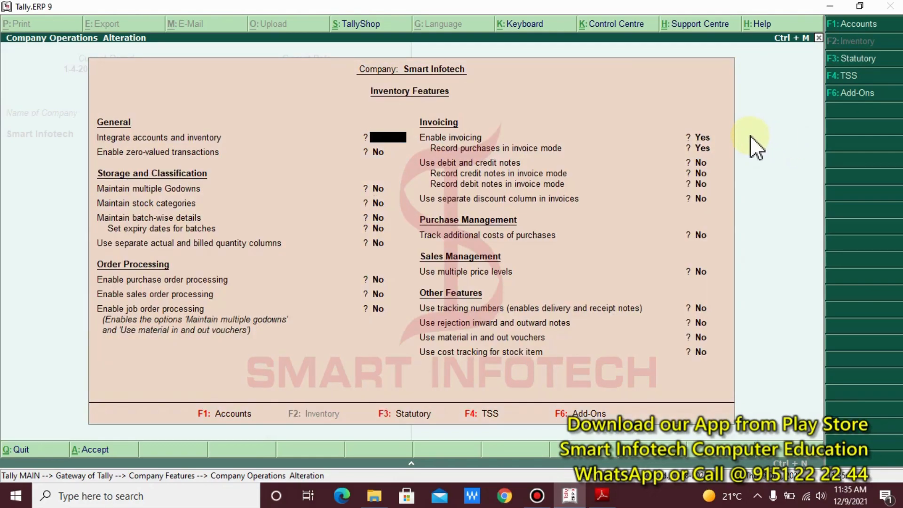
Leave the Inventory Features screen for the Gateway of Tally and reopen the Company Features menu
key("Escape")
key("Return")
key("Escape")
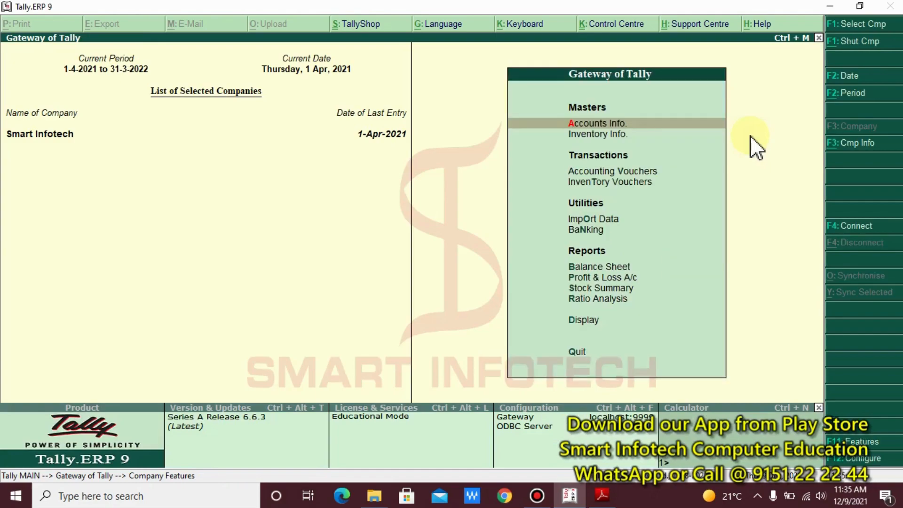
left_click(858, 445)
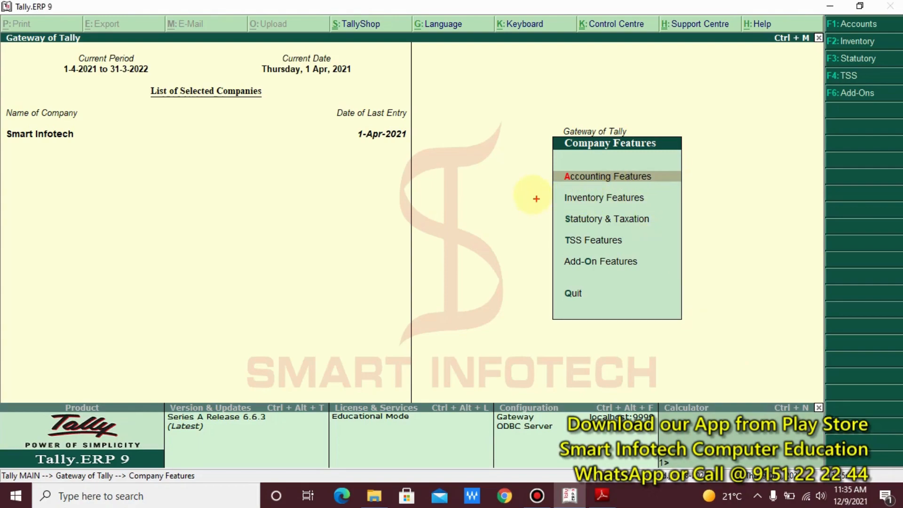
Mark the Inventory, Accounting and Statutory & Taxation entries of the Company Features menu with temporary boxes and an arrow
left_click_drag(535, 188, 661, 208)
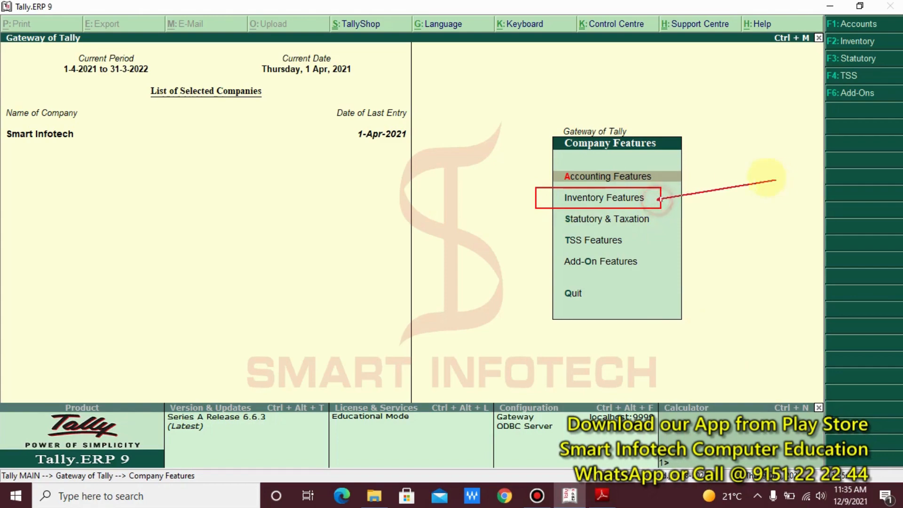
left_click_drag(776, 179, 658, 199)
left_click_drag(541, 163, 670, 183)
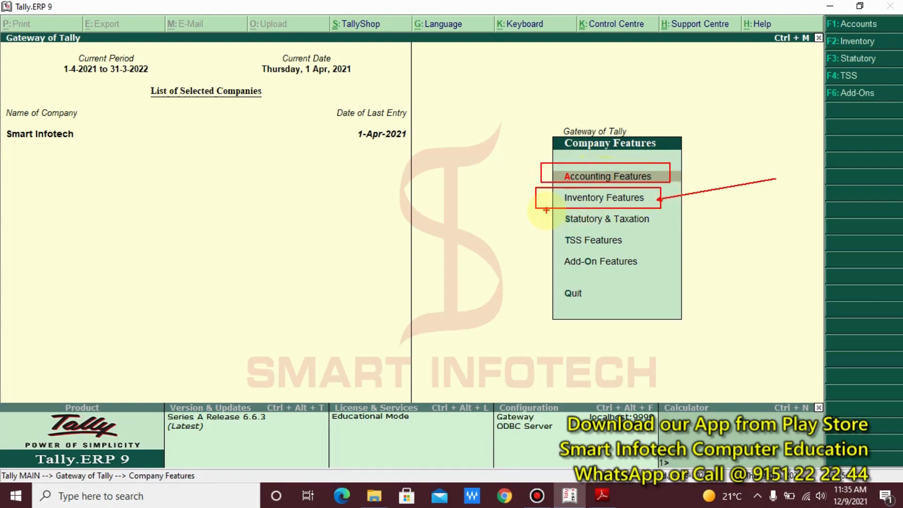
mouse_move(545, 207)
left_mouse_down()
mouse_move(593, 227)
mouse_move(719, 241)
left_mouse_up()
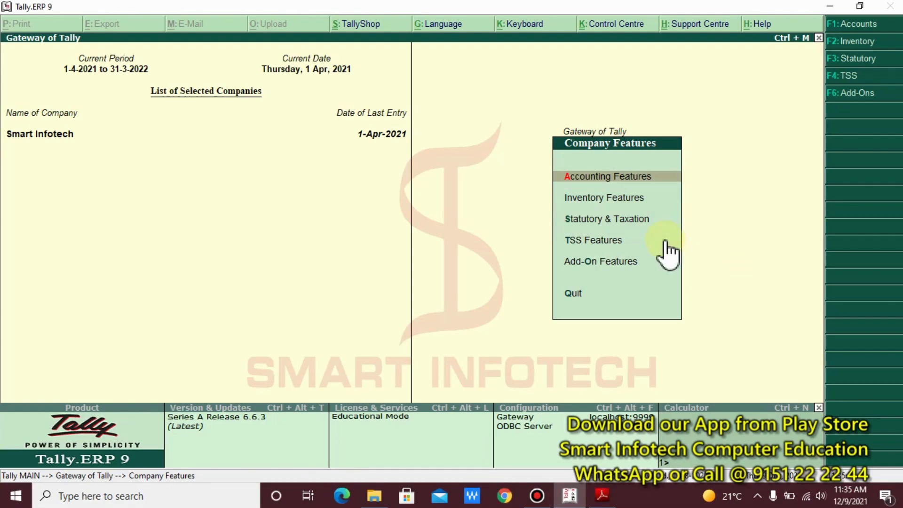
mouse_move(539, 187)
left_mouse_down()
mouse_move(585, 208)
mouse_move(686, 209)
left_mouse_up()
View the Inventory Features screen and leave it without saving, back to the Gateway of Tally
key("Down")
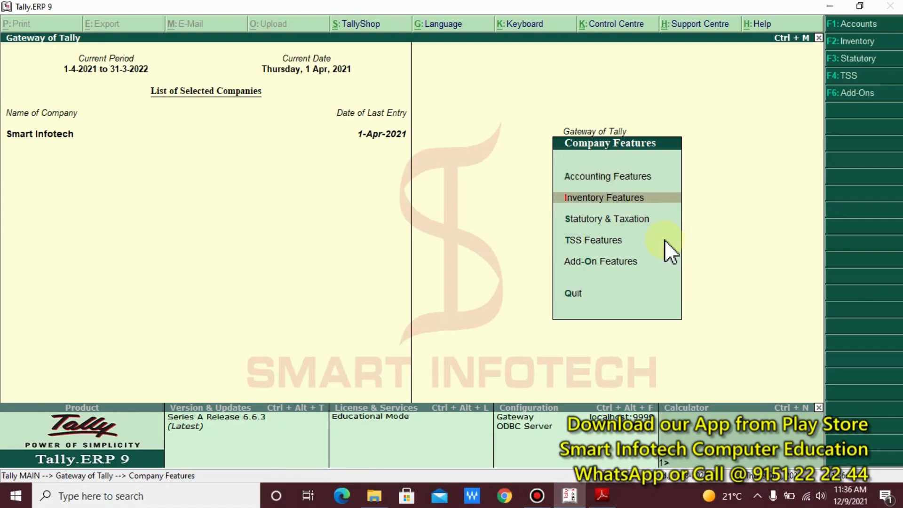
key("Return")
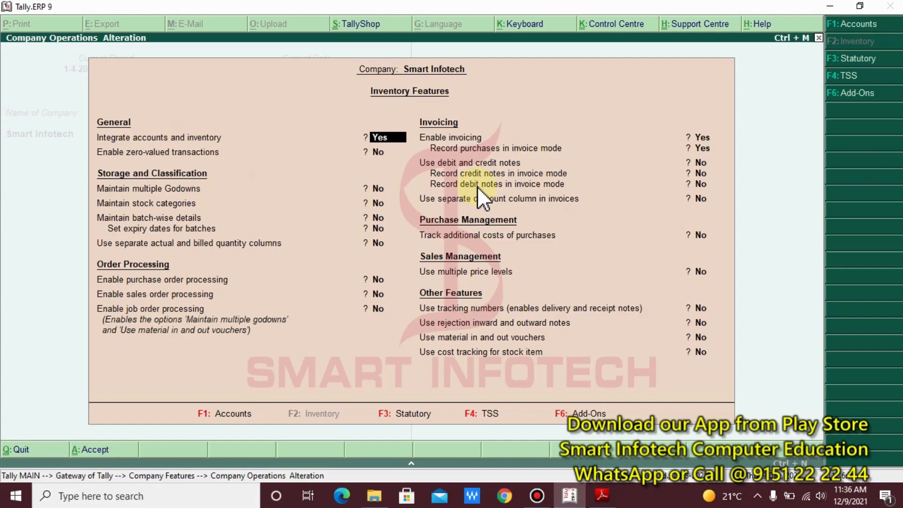
key("Escape")
key("y")
key("Escape")
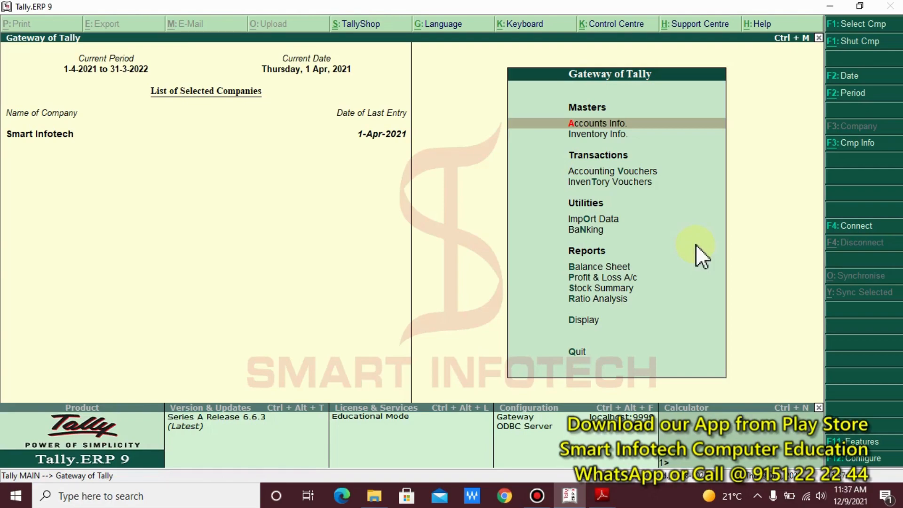
View the Inventory Info. menu, temporarily mark its master options with a box and an arrow, and return to the Gateway of Tally
key("Down")
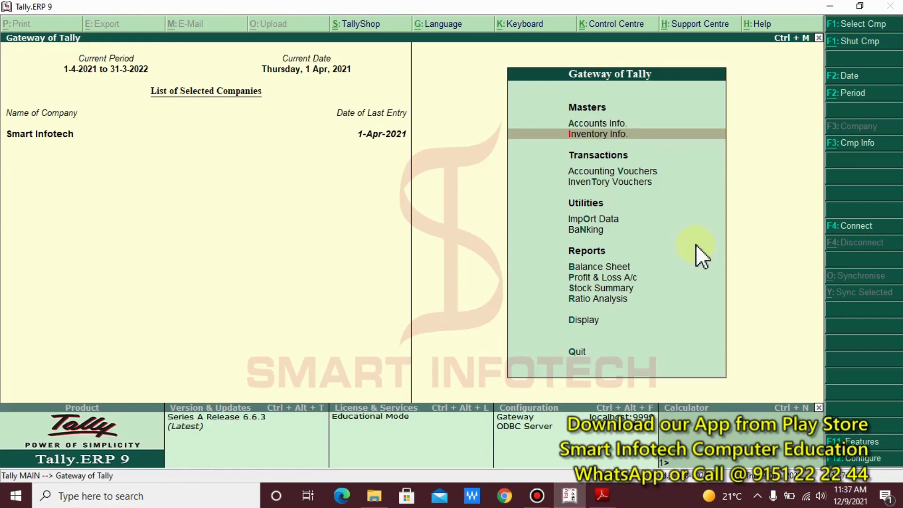
key("Return")
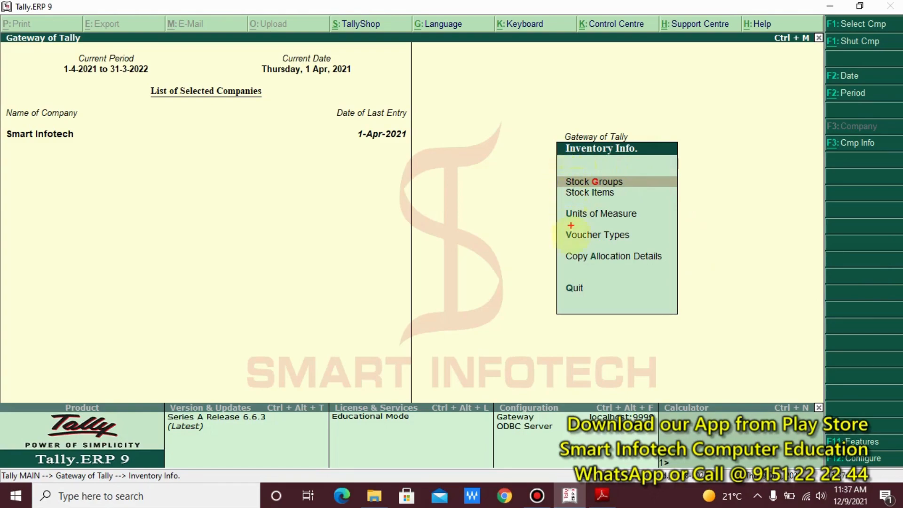
mouse_move(550, 165)
left_mouse_down()
mouse_move(673, 288)
mouse_move(679, 274)
left_mouse_up()
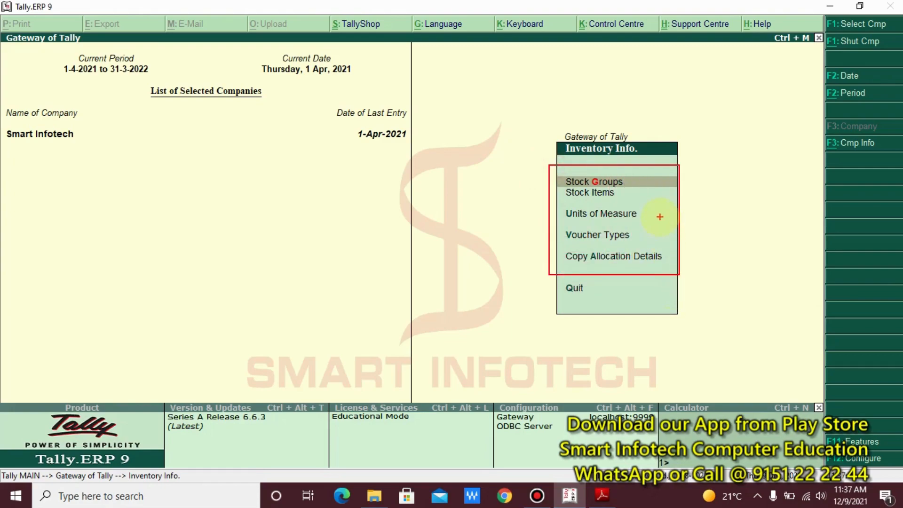
left_click_drag(660, 217, 783, 158)
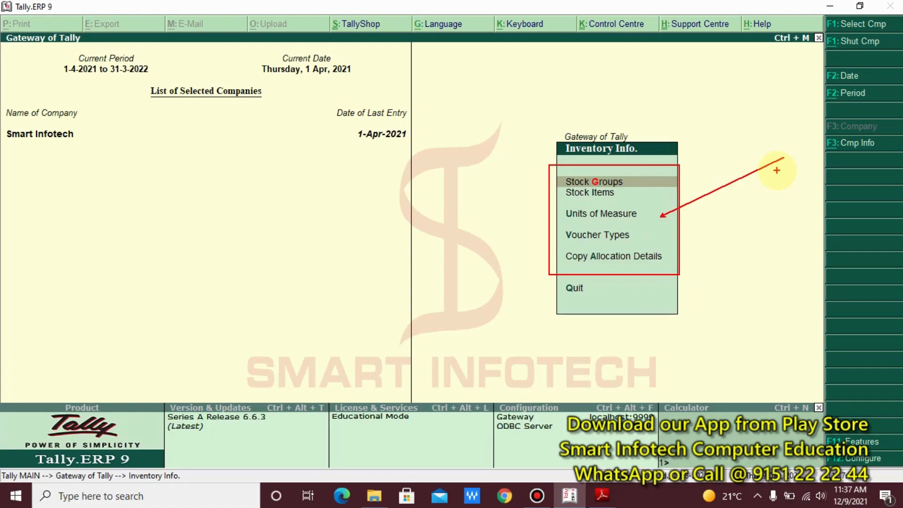
key("Escape")
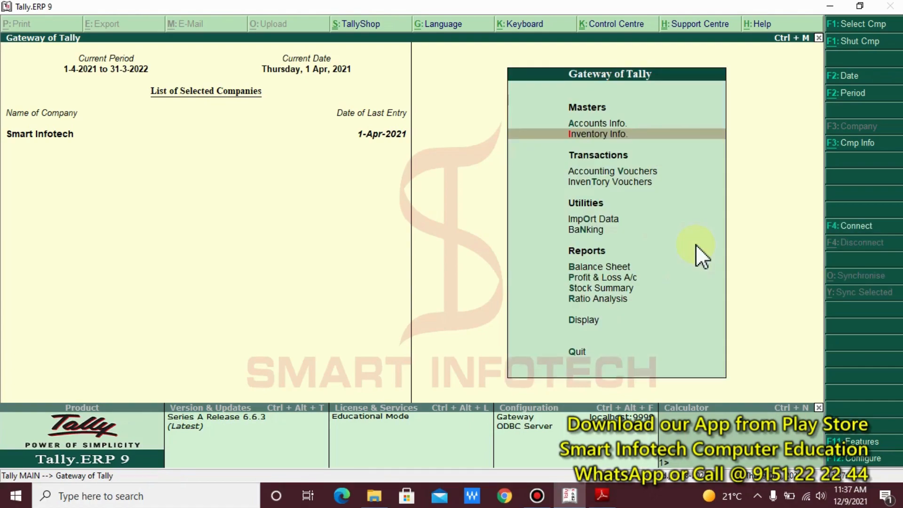
Open Inventory Features from the company features and mark the Storage and Classification section with a temporary box
left_click(879, 440)
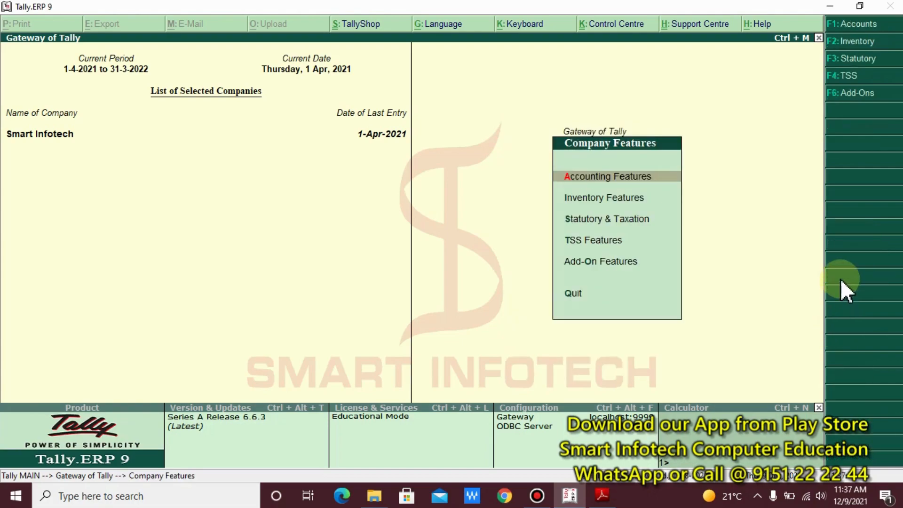
key("Down")
key("Return")
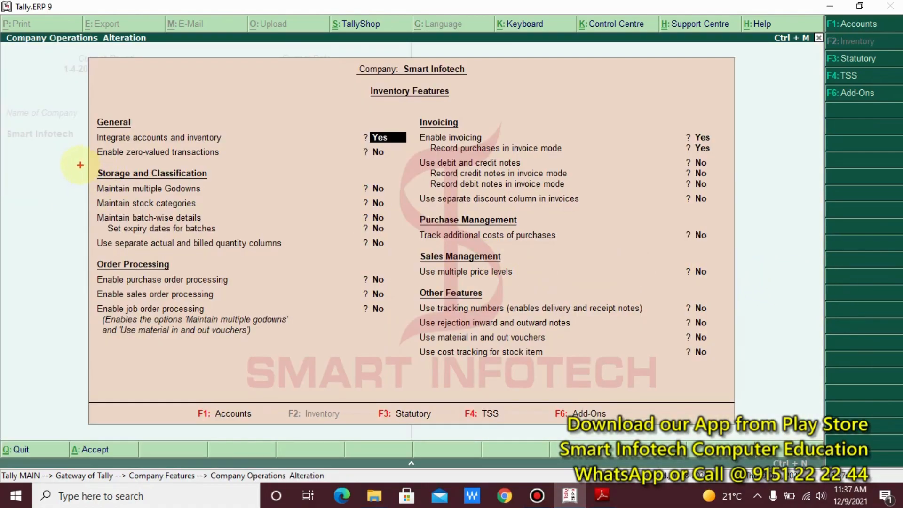
mouse_move(79, 163)
left_mouse_down()
mouse_move(172, 193)
mouse_move(392, 238)
mouse_move(396, 254)
left_mouse_up()
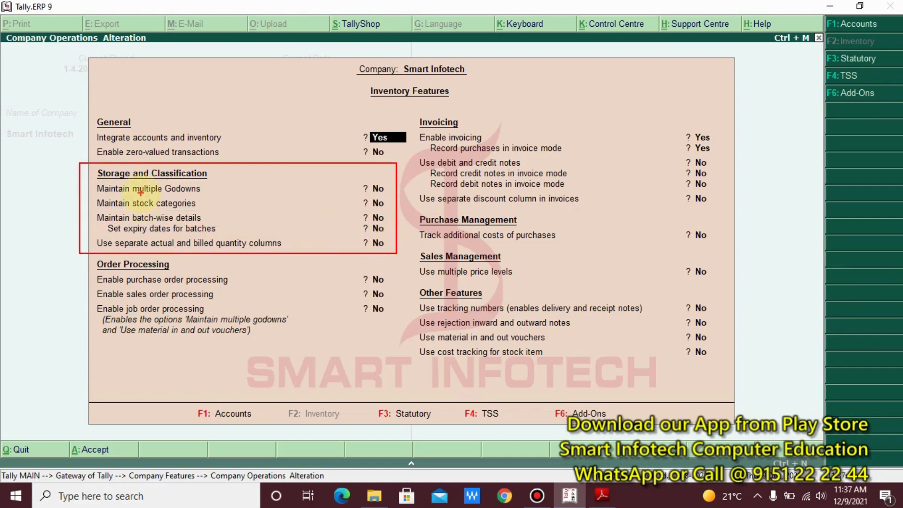
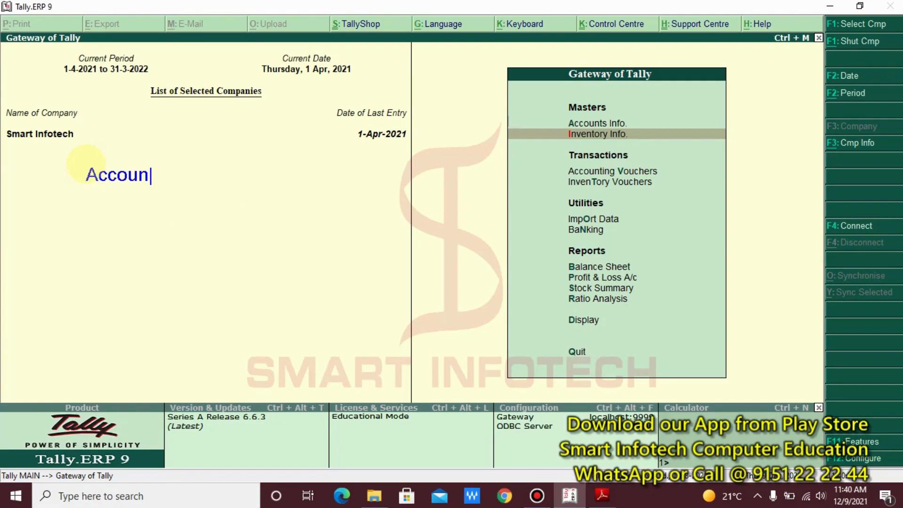
Complete the temporary on-screen note "Accounting Features" and link it to Accounts Info. with an arrow
type("ting Feat")
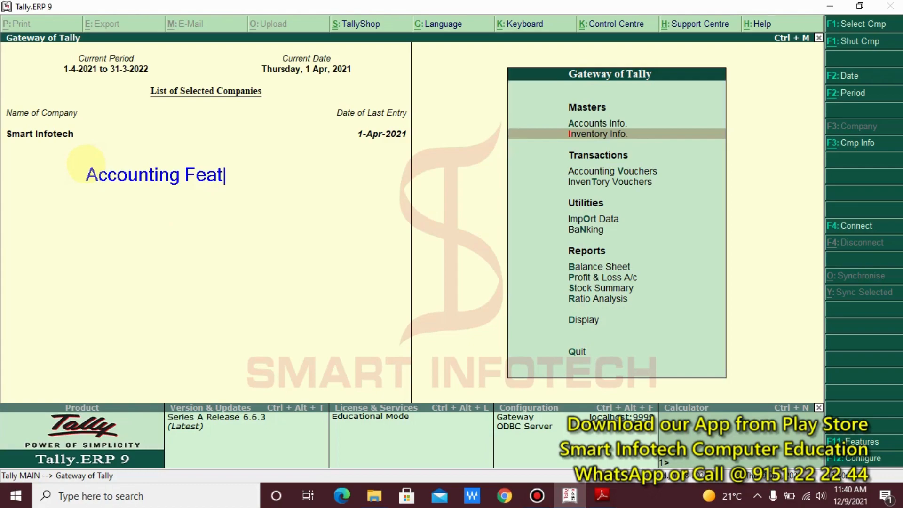
type("ures")
mouse_move(568, 124)
left_mouse_down()
mouse_move(248, 173)
mouse_move(259, 174)
left_mouse_up()
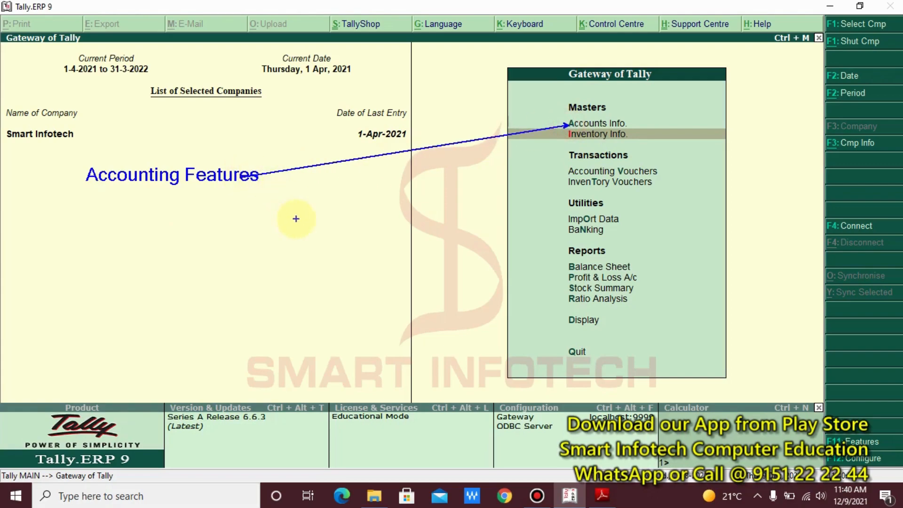
Write a temporary red note "Inventory Features", box Inventory Info. and link the two with an arrow, and clear the annotations
key("t")
left_click(148, 240)
key("r")
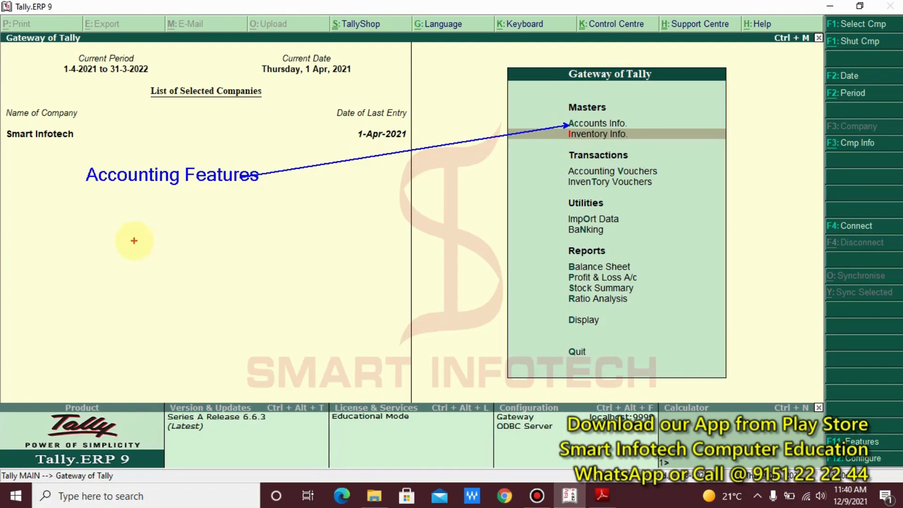
type("t")
type("In")
type("ventor")
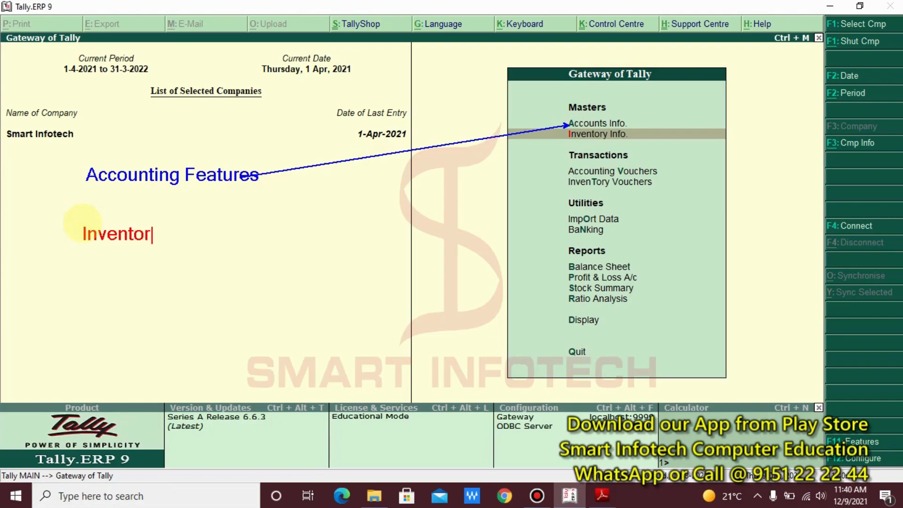
type("y Featu")
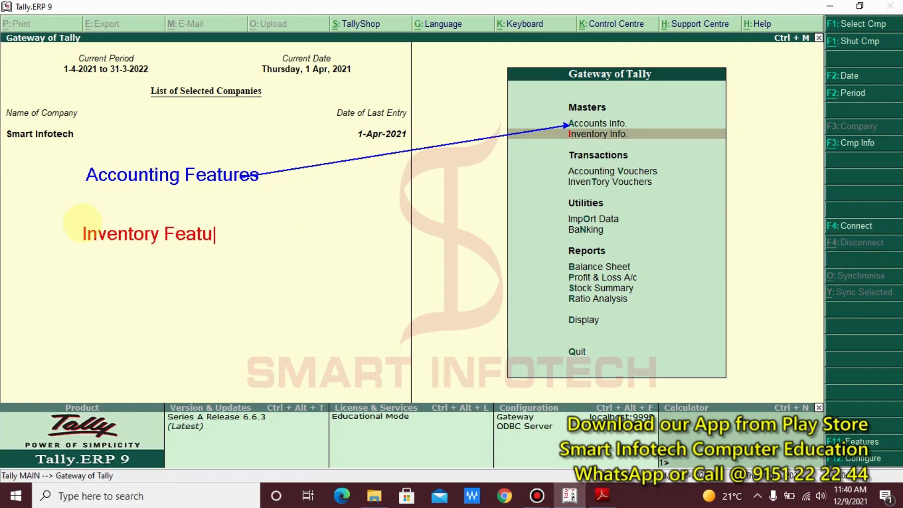
type("res")
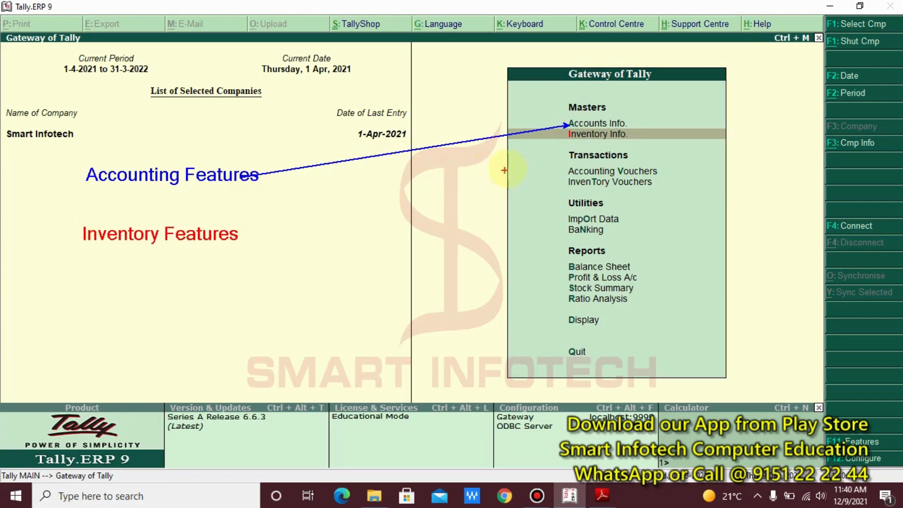
left_click_drag(555, 130, 647, 142)
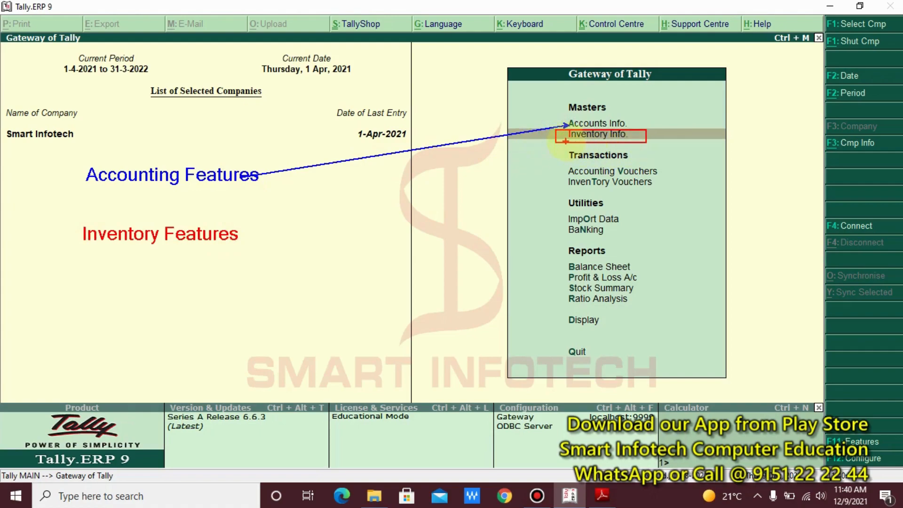
mouse_move(565, 140)
left_mouse_down()
mouse_move(238, 214)
mouse_move(234, 231)
left_mouse_up()
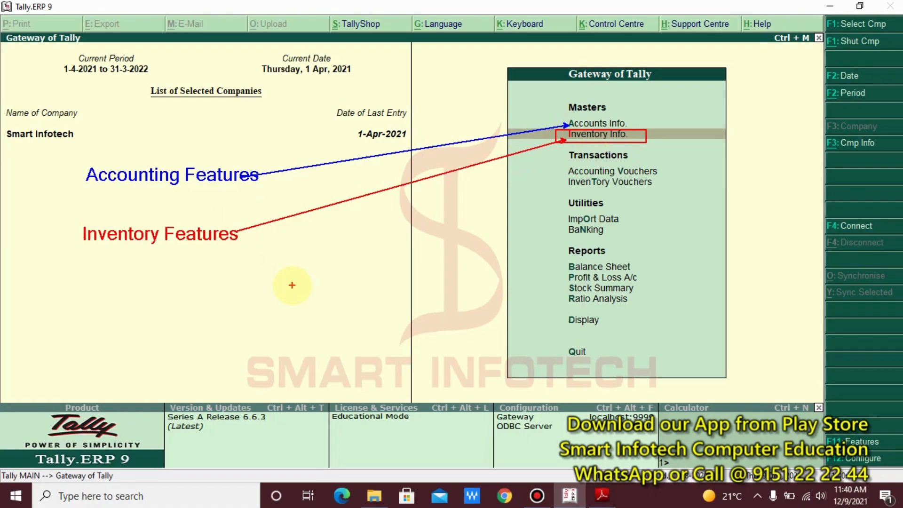
key("Escape")
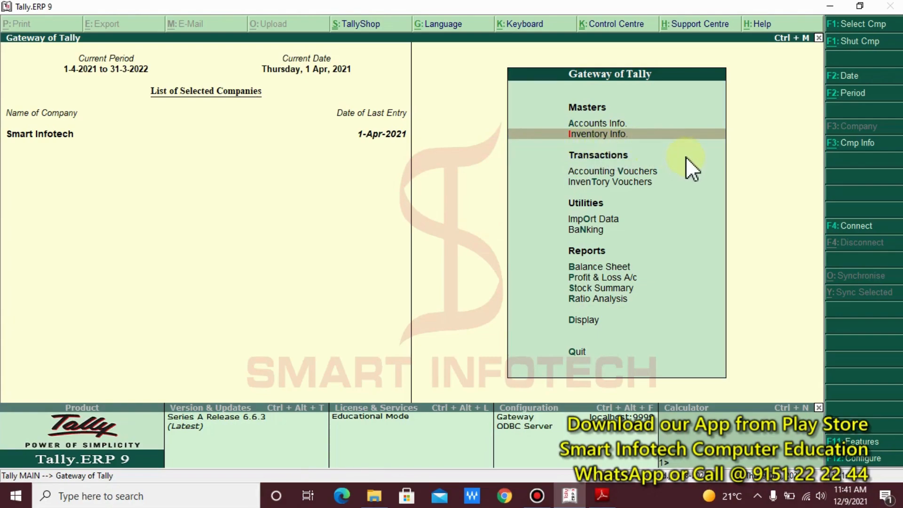
Open the Godown Creation form for a single godown from Inventory Info
key("Return")
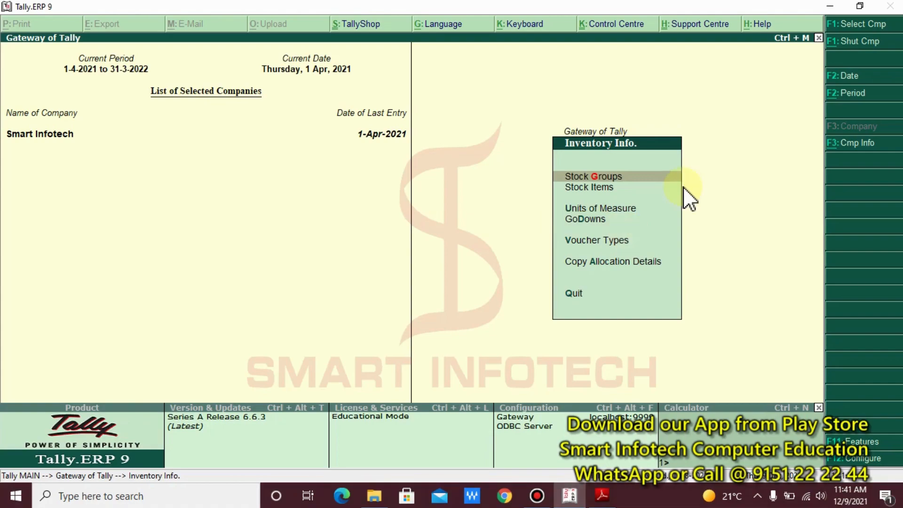
key("Down")
key("Down")
key("Down")
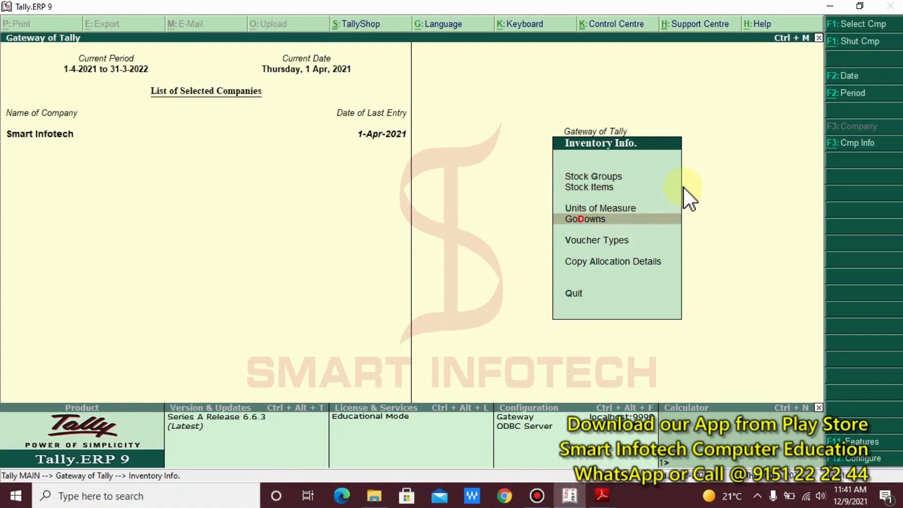
key("Return")
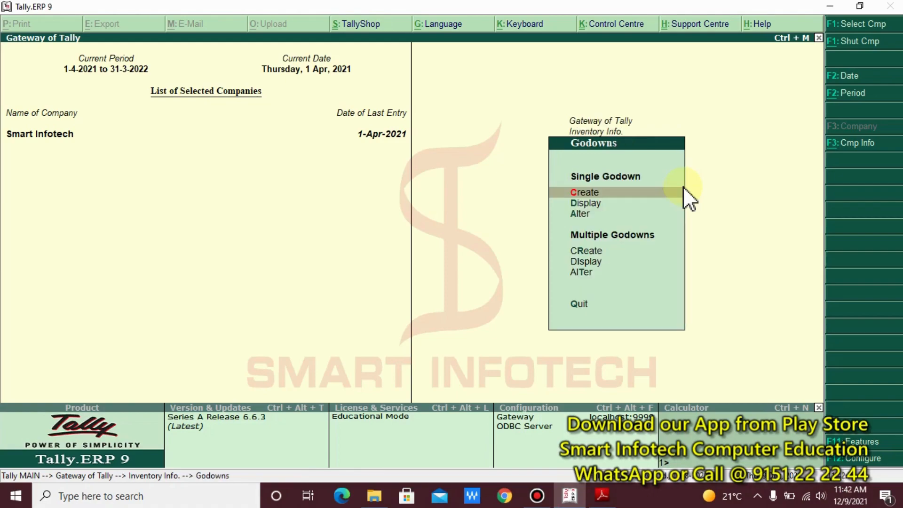
key("Return")
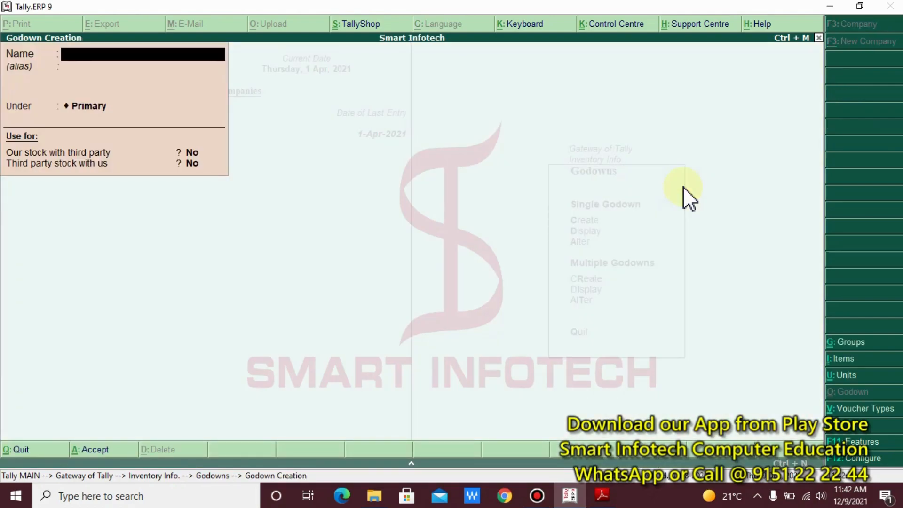
Switch to the Tally Notes PDF in Adobe Reader and copy the Arya Nagar godown's address from the Assignment 1 table
left_click(603, 494)
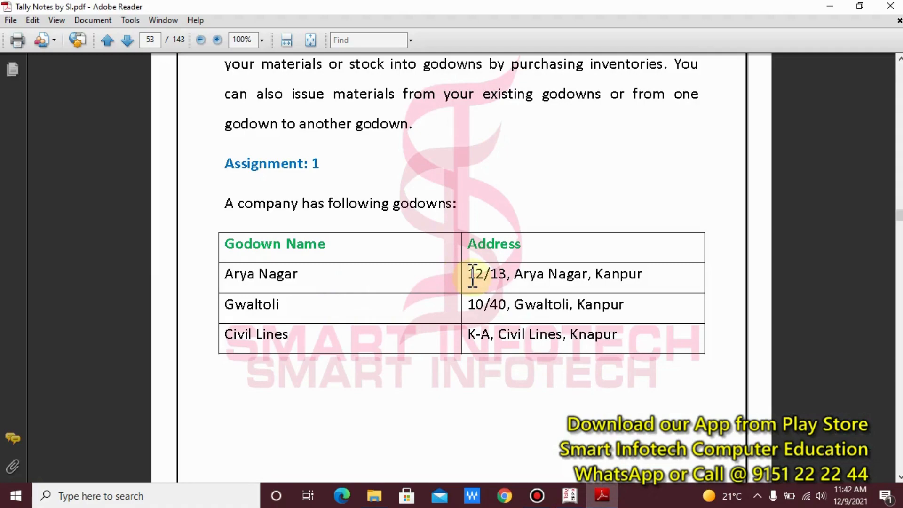
left_click_drag(470, 275, 630, 269)
right_click(639, 276)
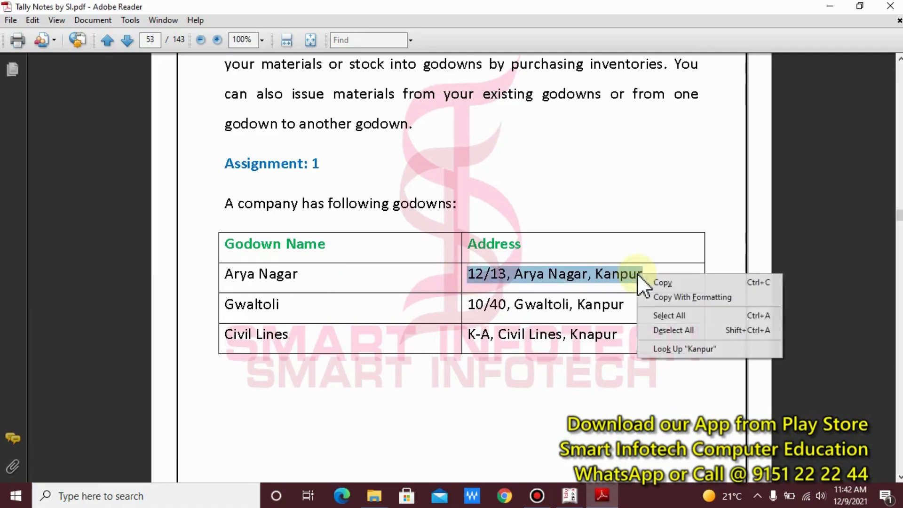
left_click(663, 282)
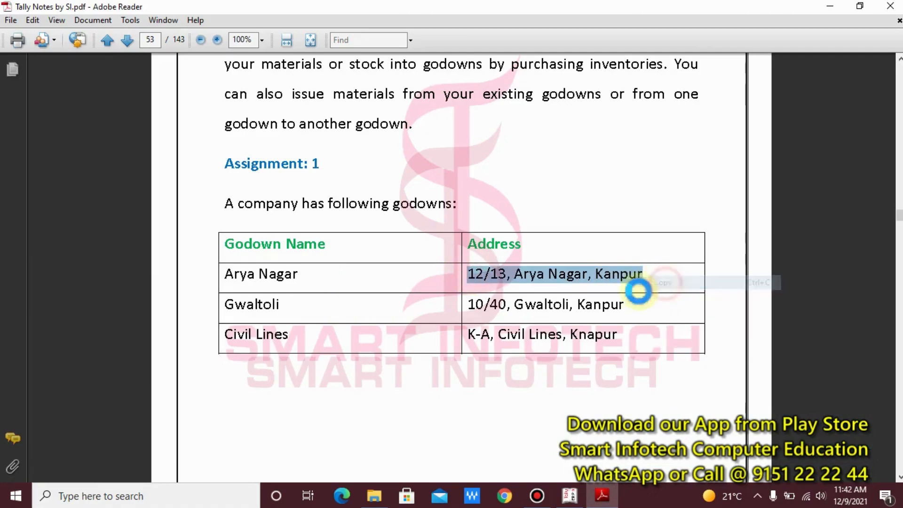
left_click(525, 303)
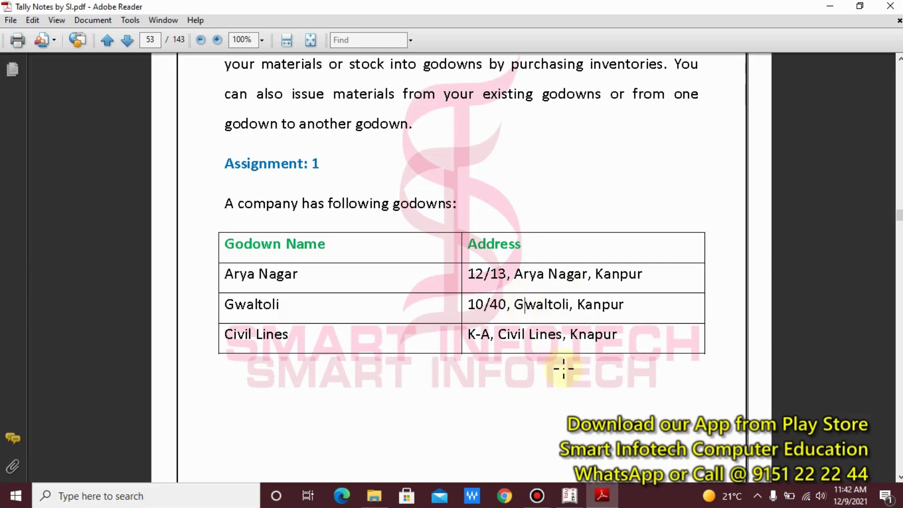
Switch back to the Godown Creation form in Tally.ERP 9
left_click(569, 495)
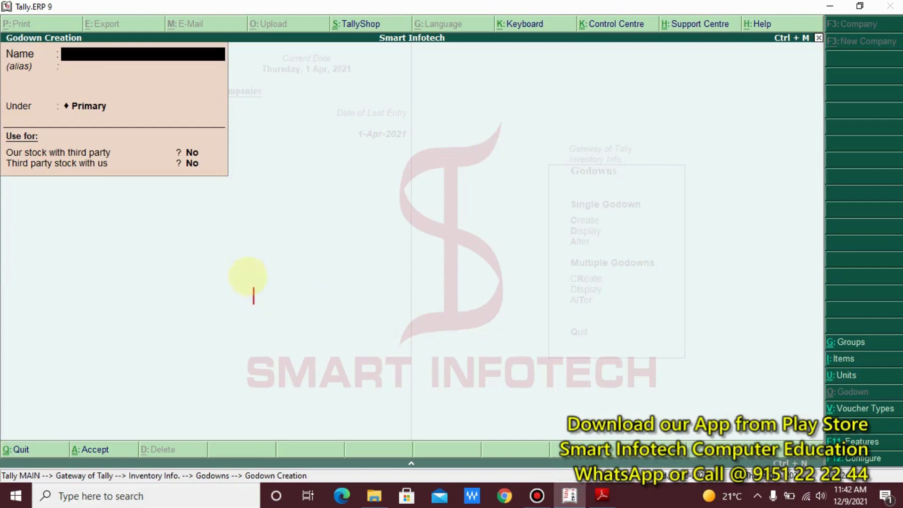
Write a temporary red note "Copy : CTRL + C" and link it by an arrow to the label "Other Software"
left_click(136, 239)
type("Copy")
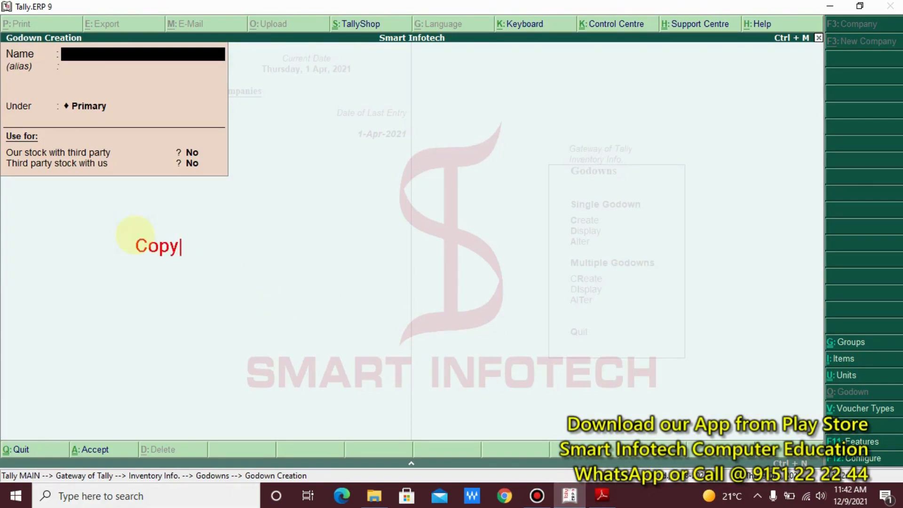
type(" : CTRL")
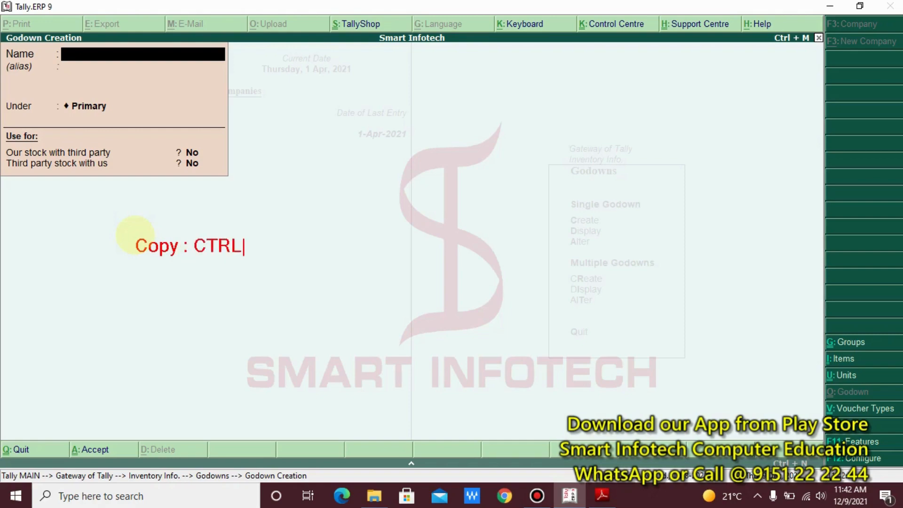
type(" + C")
left_click_drag(290, 245, 379, 245)
key("t")
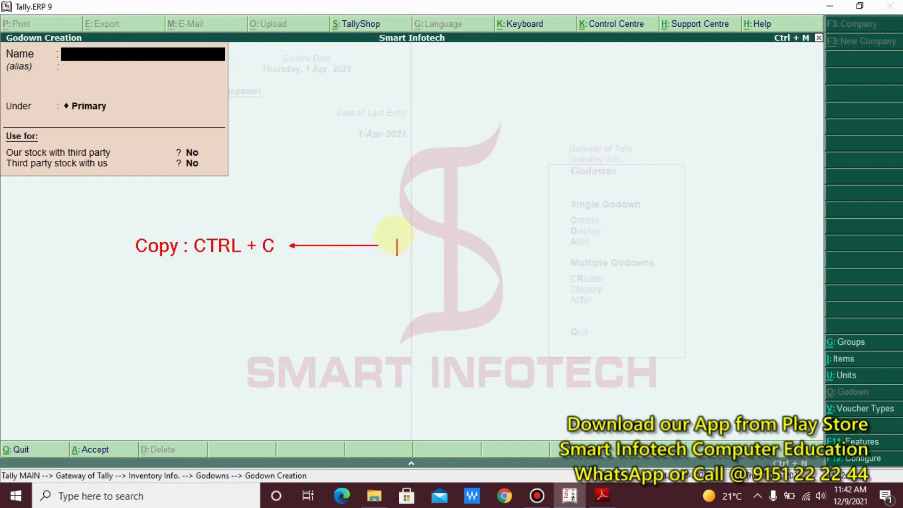
left_click(394, 235)
type("Other")
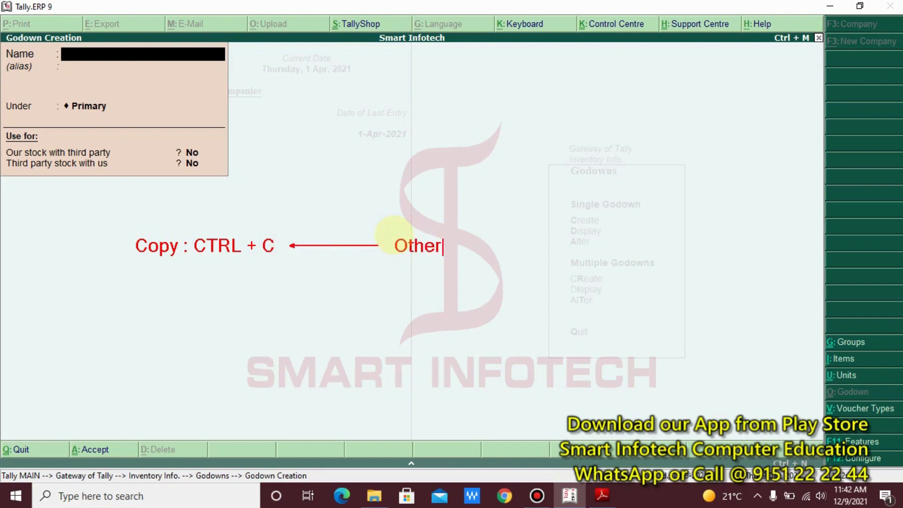
type(" Software")
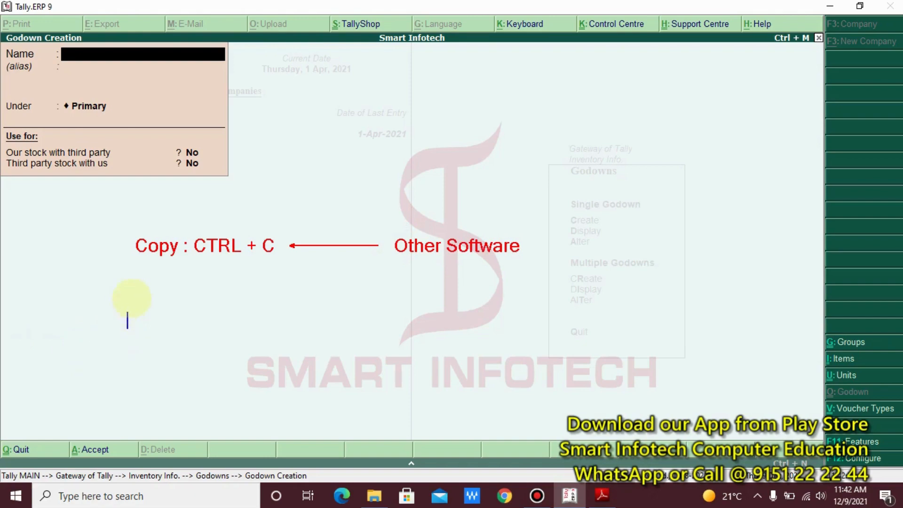
Add a blue note "Copy: ALT + CTRL + C" with an arrow from "Tally Software", and underline ALT
left_click(134, 283)
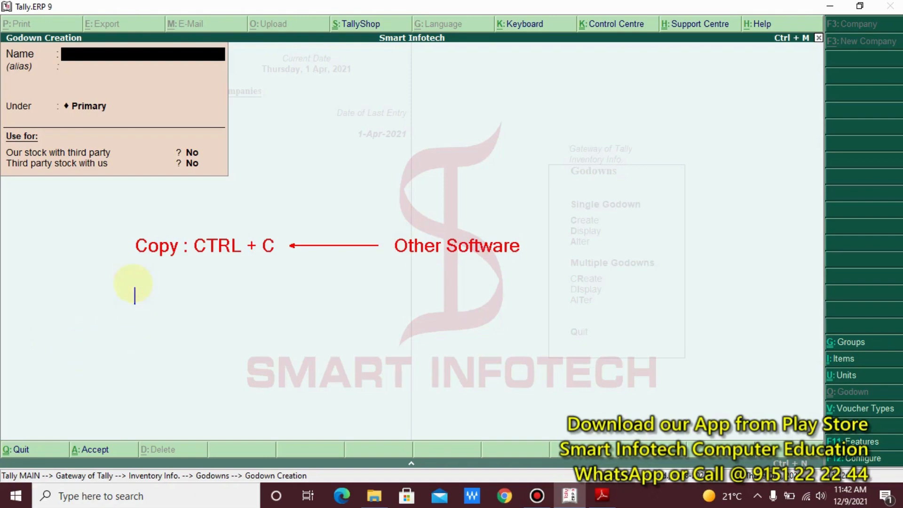
type("ALT")
key("BackSpace")
key("BackSpace")
key("BackSpace")
type("Copy: ALT")
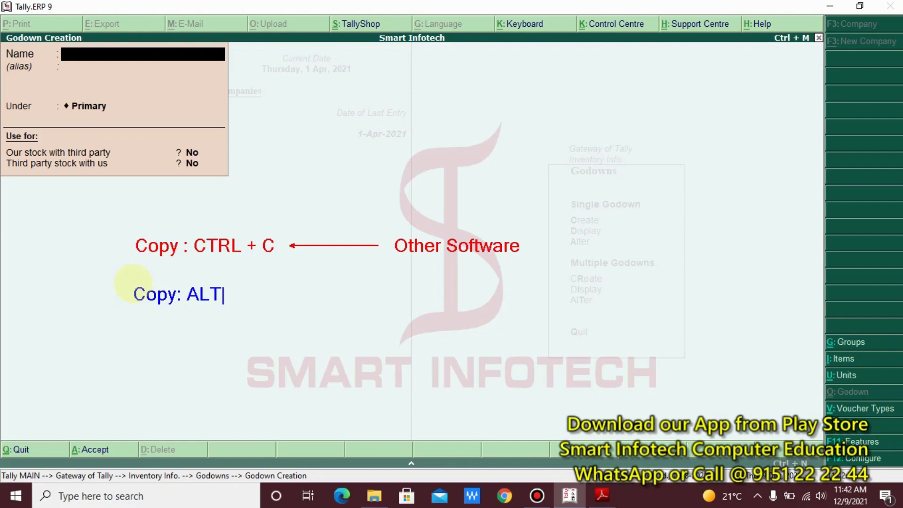
type("v")
key("BackSpace")
type("+ CTRL + ")
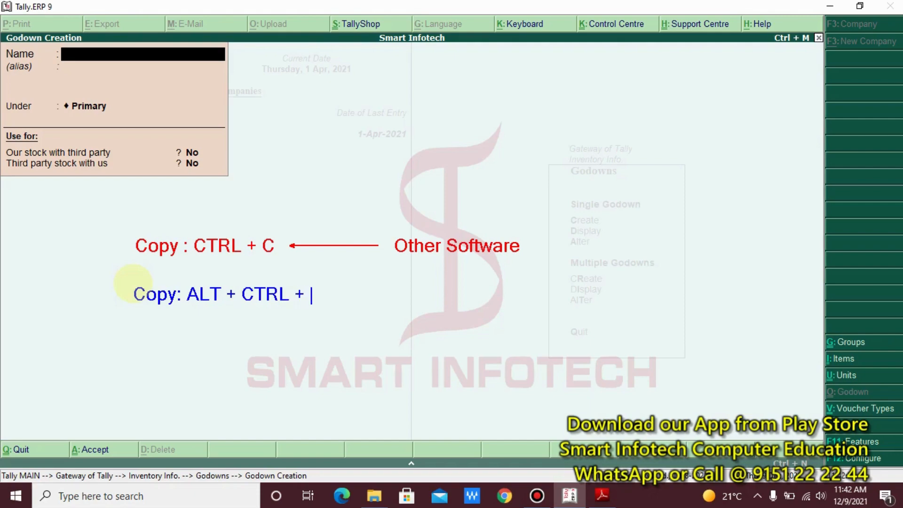
type("C")
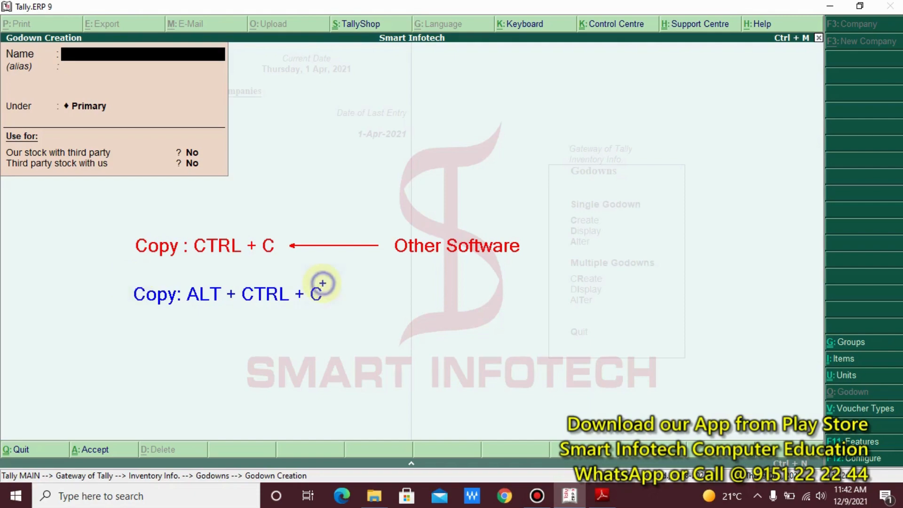
mouse_move(337, 293)
left_mouse_down()
mouse_move(394, 286)
mouse_move(385, 294)
left_mouse_up()
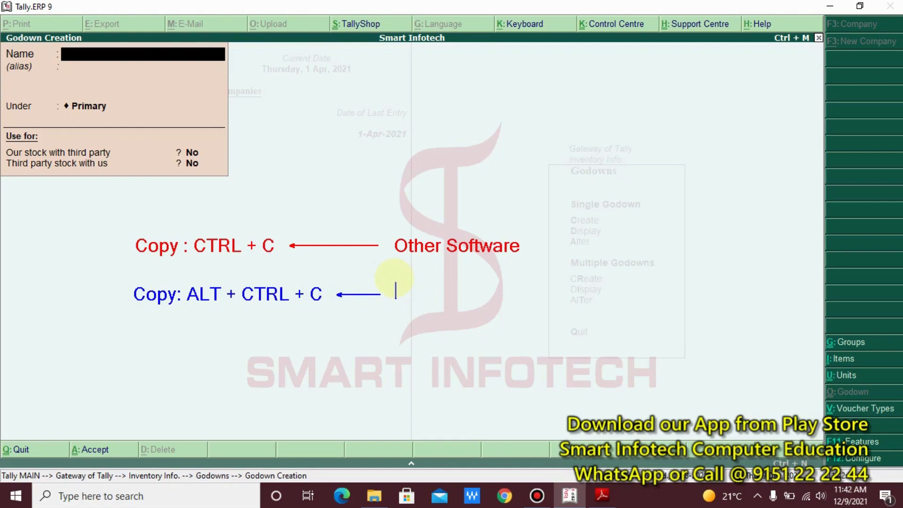
left_click(395, 278)
type("Tally Software")
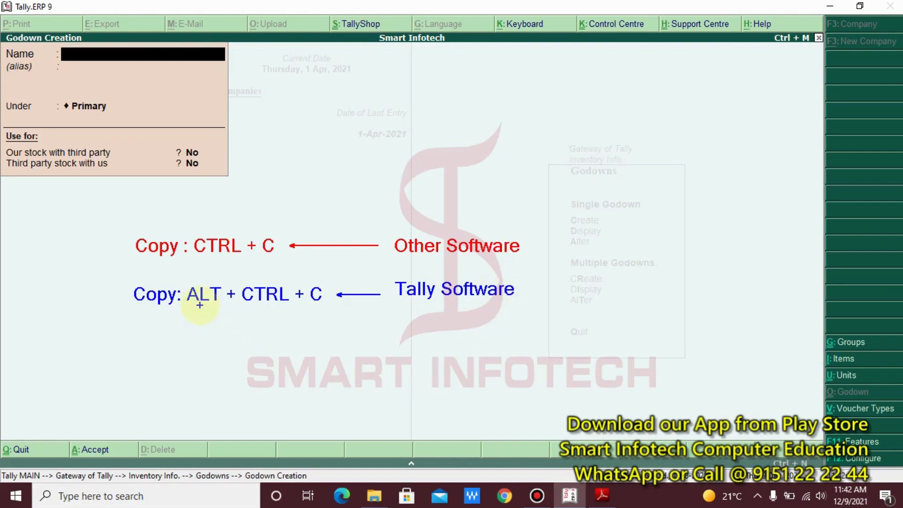
left_click_drag(187, 310, 222, 309)
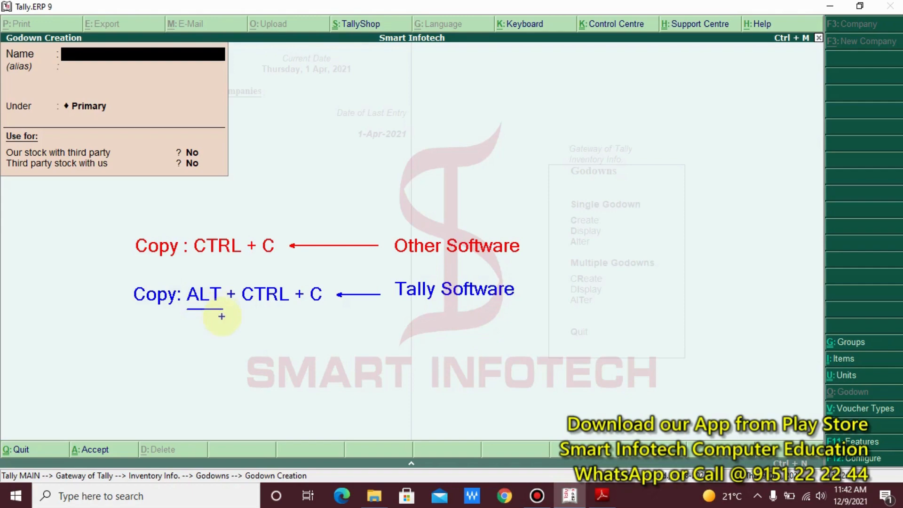
Add a red note "Paste: CTRL + V" below the copy notes, with an arrow from the label "Other Software"
key("r")
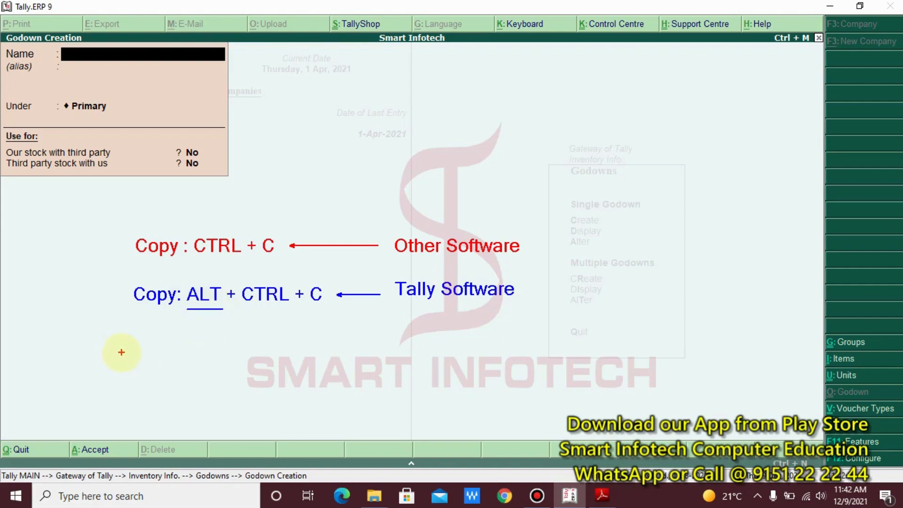
key("t")
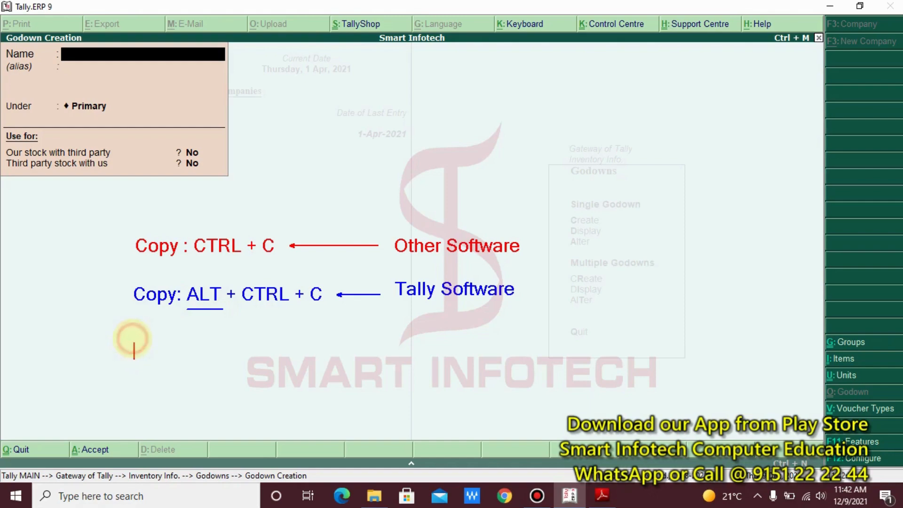
type("Paste")
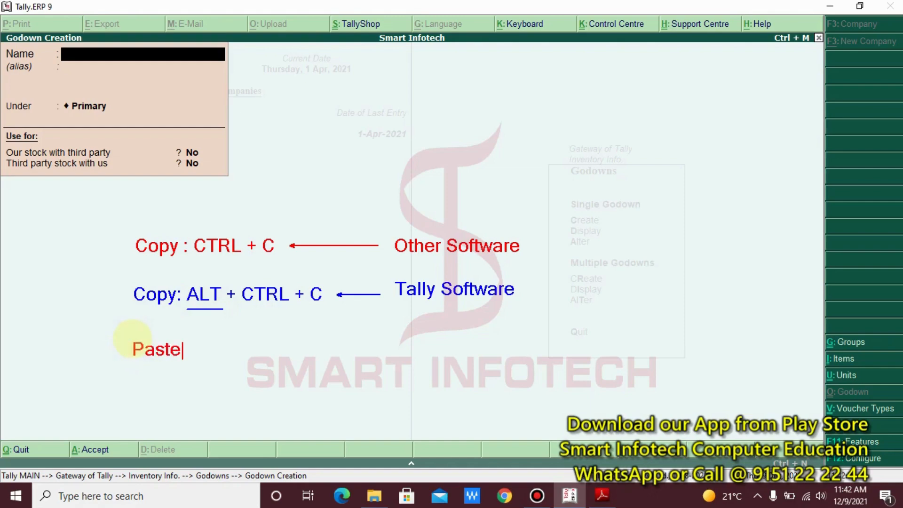
type(": CTRL ")
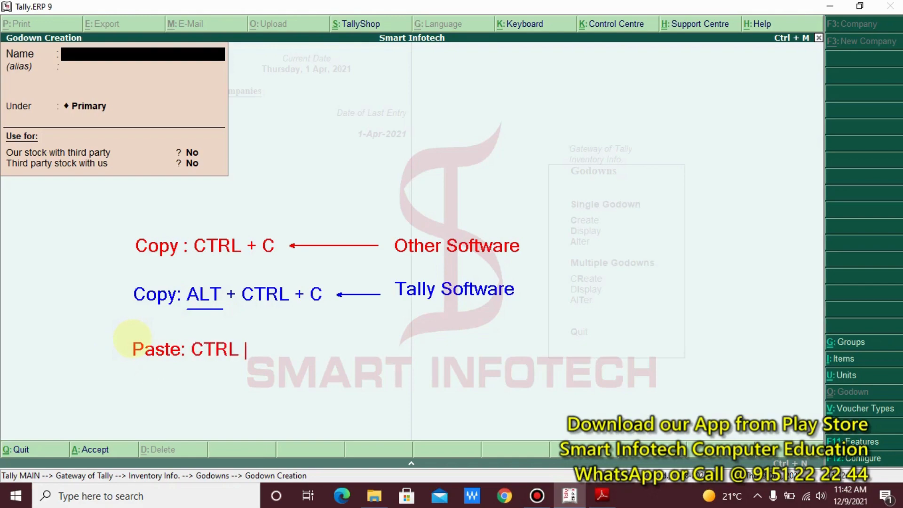
type("+ V")
left_click_drag(282, 351, 398, 351)
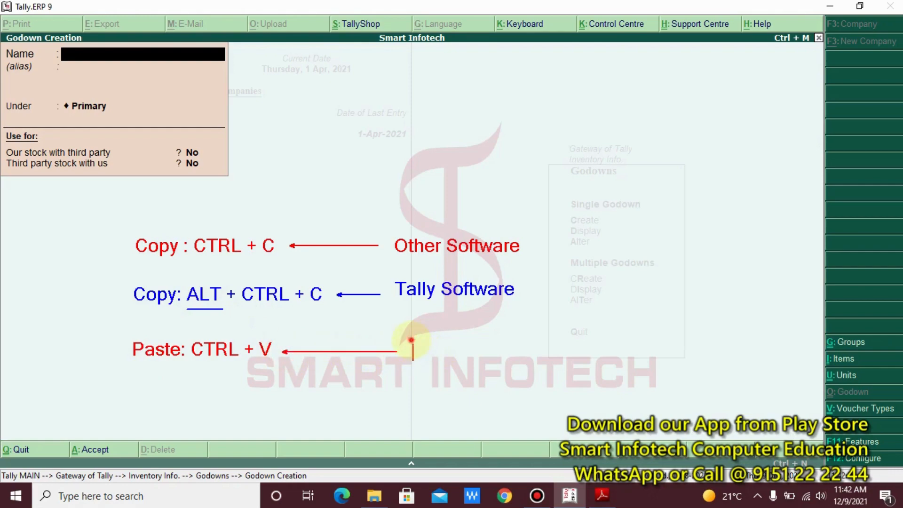
left_click(413, 348)
type("Other ")
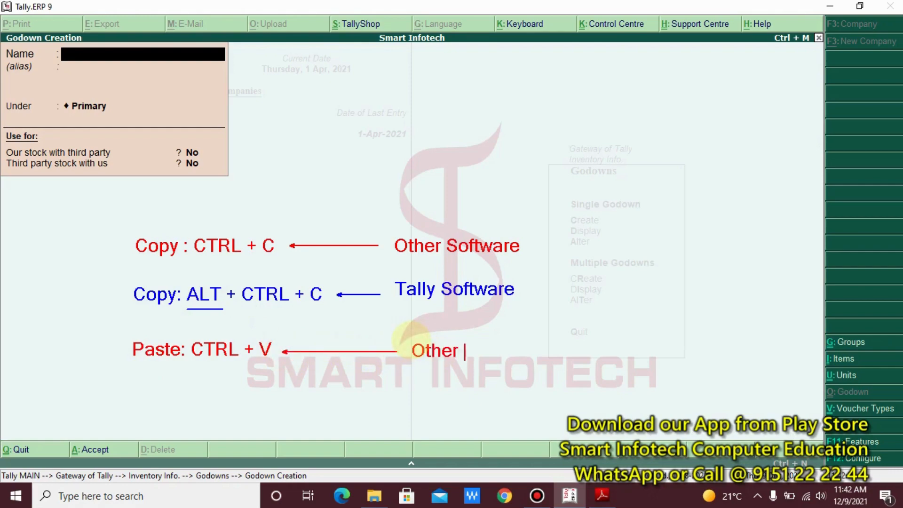
type("Software")
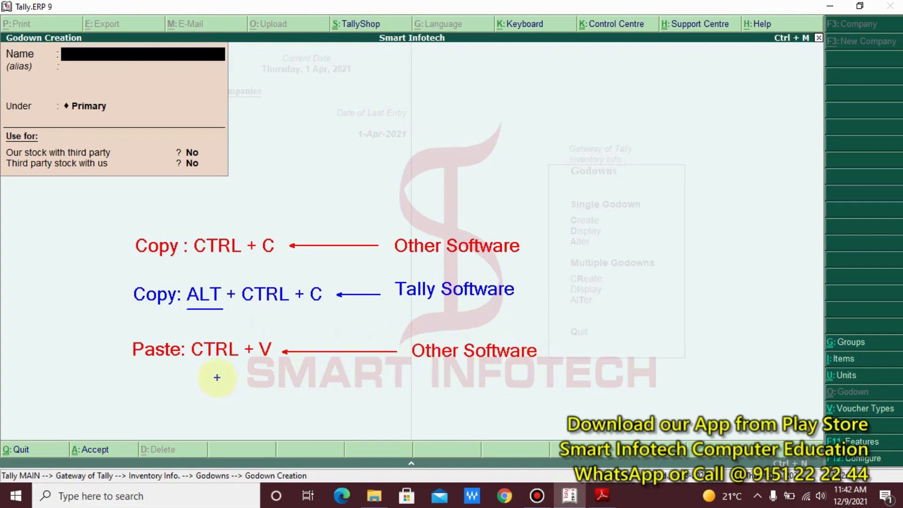
Add a blue note "Paste: ALT + CTRL + V" with an arrow from "Tally Software", and clear all annotations
left_click(133, 395)
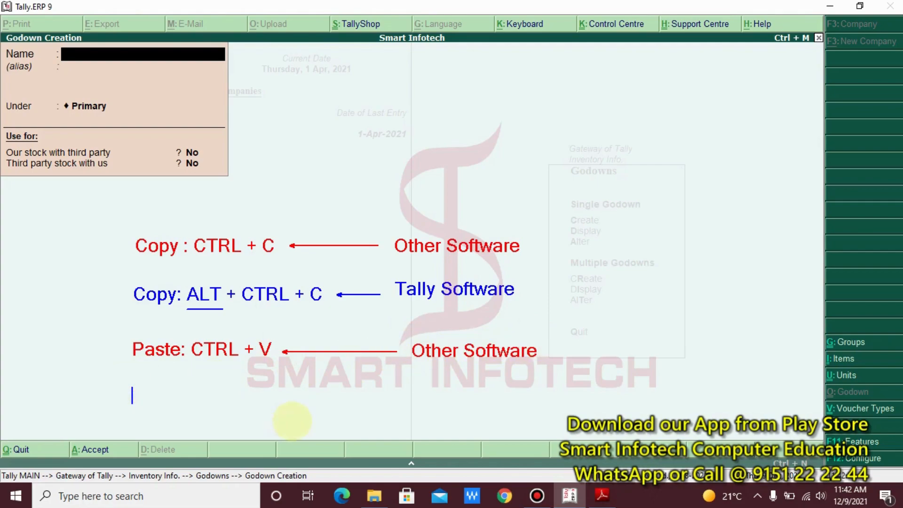
type("Paste: ")
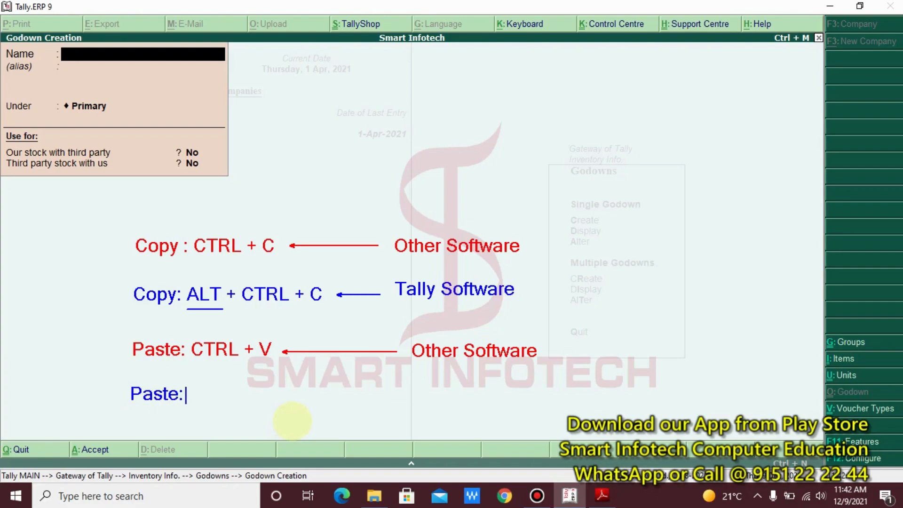
type("ALT + CTRL")
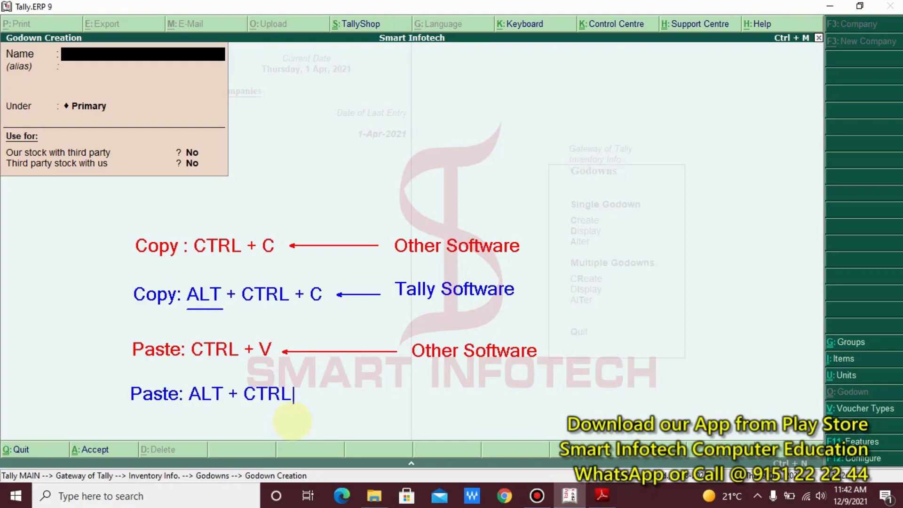
type(" + V")
left_click_drag(329, 393, 405, 393)
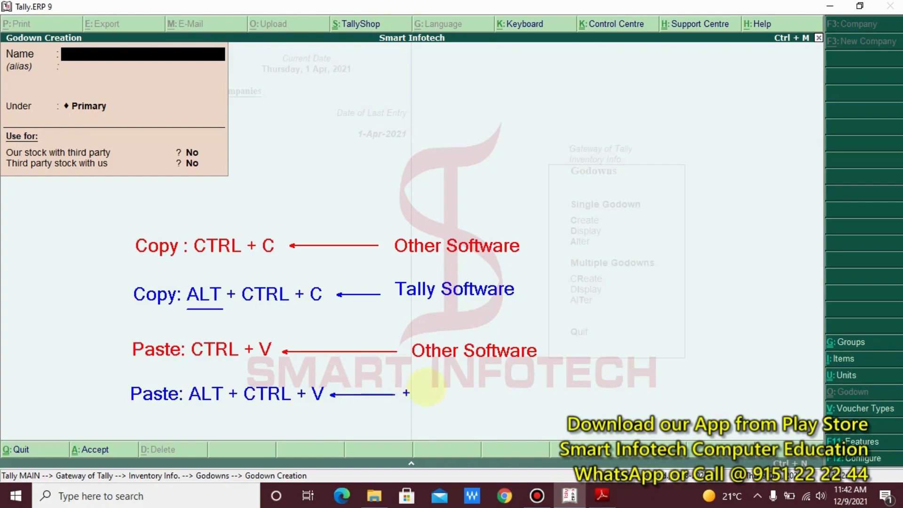
key("t")
left_click(418, 381)
type("Tally Software")
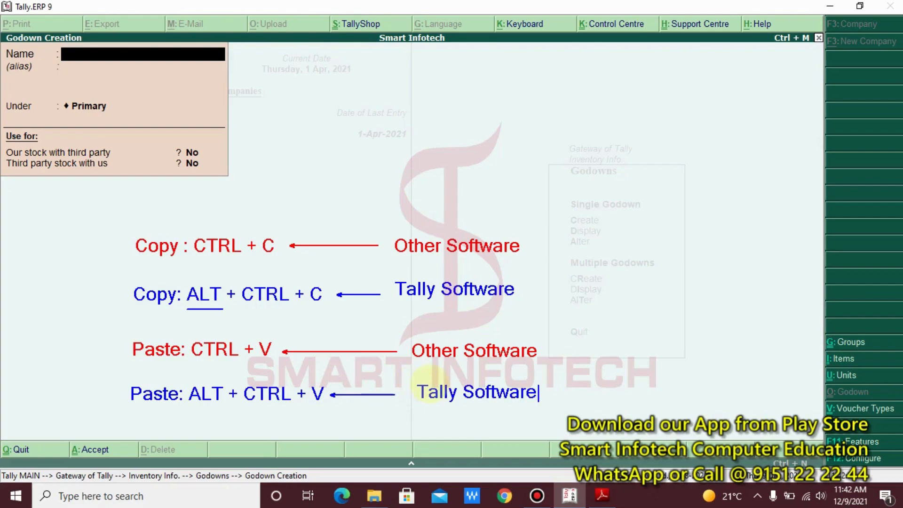
key("Escape")
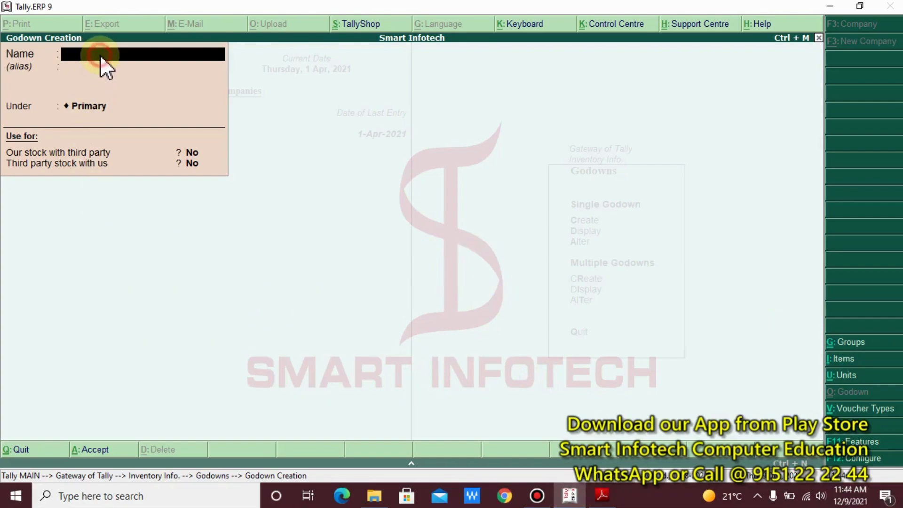
Name the new godown Arya Nagar, leave its alias blank and place it under Main Location
type("Ar")
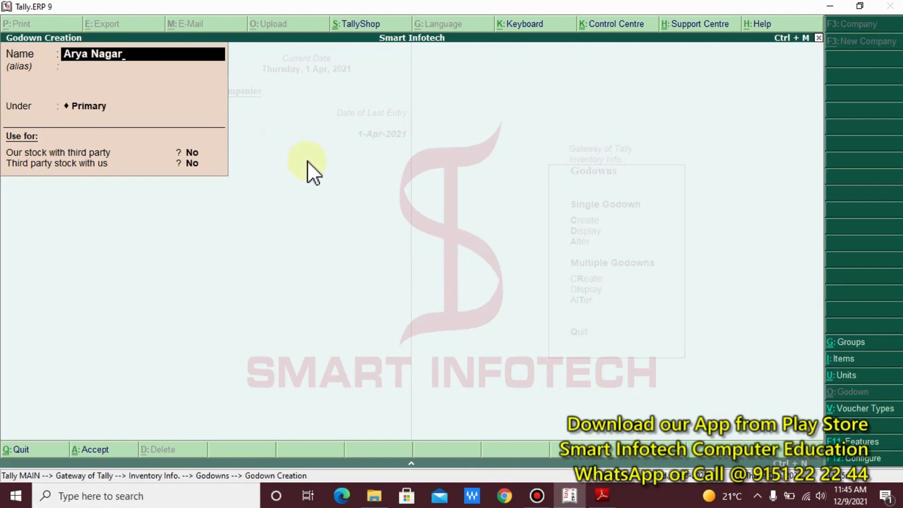
type("ya Nagar")
key("Return")
key("Return")
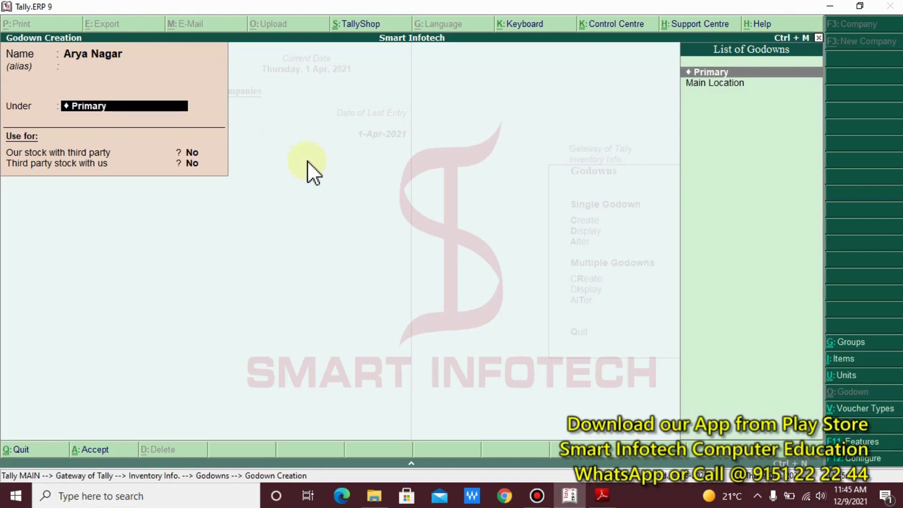
key("Down")
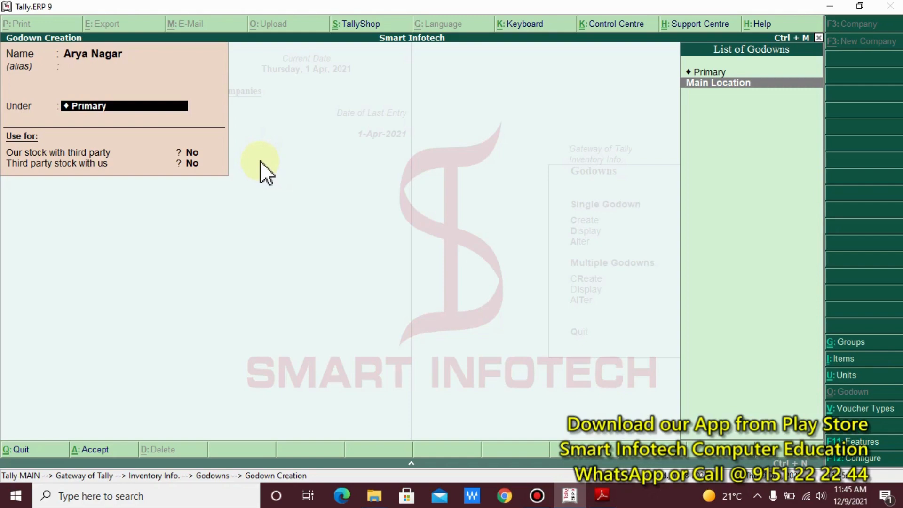
key("Return")
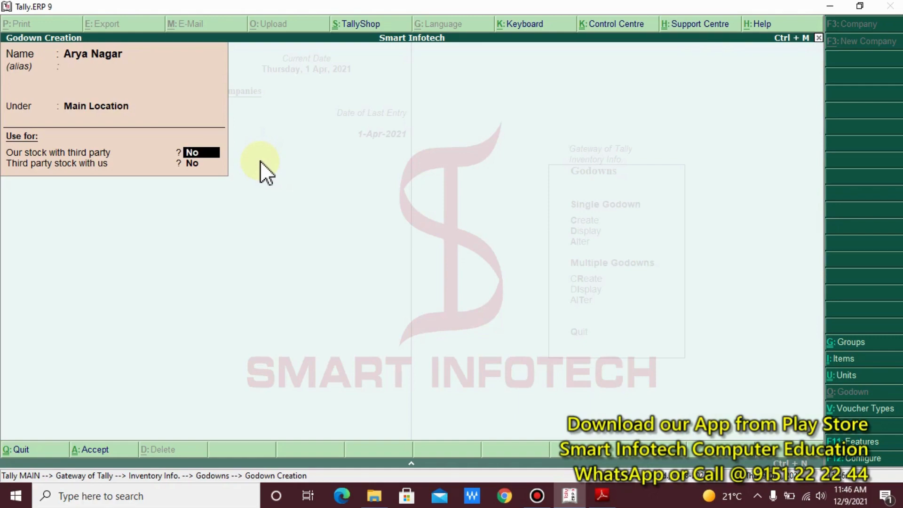
Temporarily box the godown's "Use for" options in blue, cross them out, and clear the annotations
mouse_move(245, 136)
left_mouse_down()
mouse_move(91, 171)
mouse_move(3, 175)
mouse_move(5, 165)
left_mouse_up()
key("Escape")
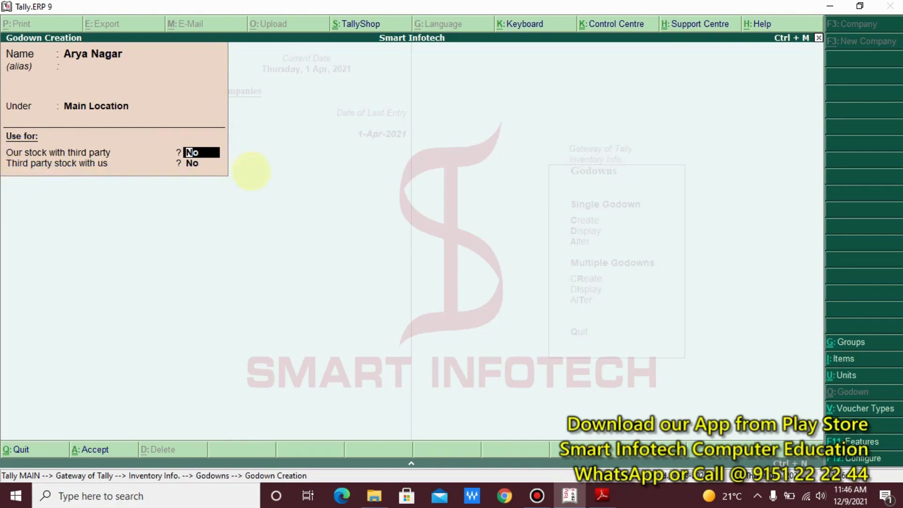
mouse_move(262, 125)
left_mouse_down()
mouse_move(191, 151)
mouse_move(1, 179)
left_mouse_up()
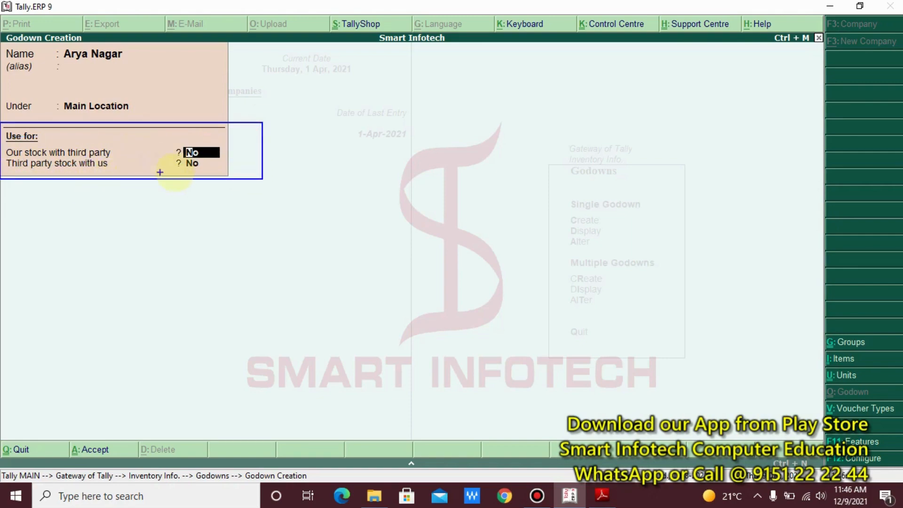
left_click_drag(61, 138, 147, 176)
left_click_drag(143, 128, 25, 190)
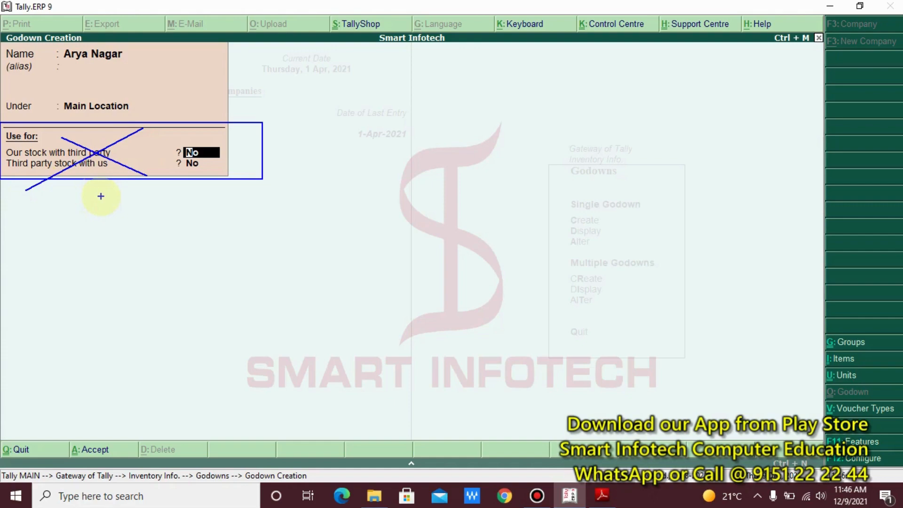
key("Escape")
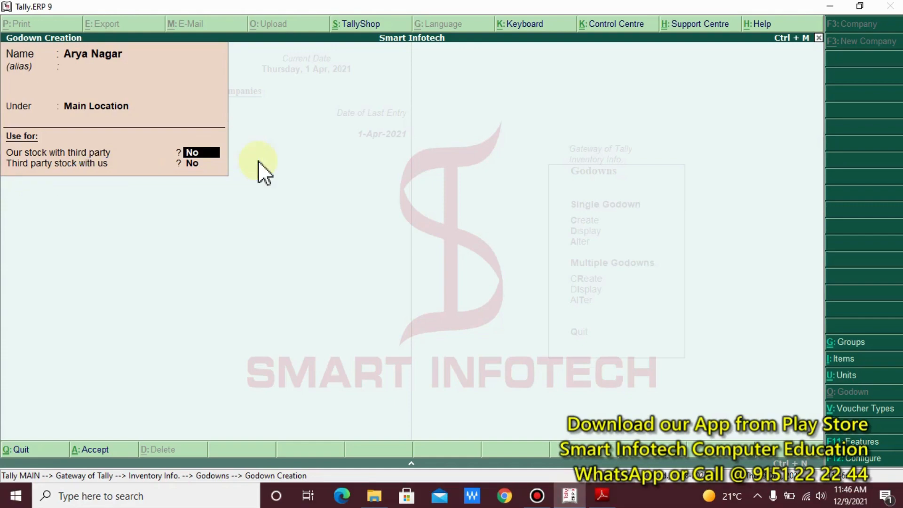
Switch to the PDF notes in Adobe Reader, temporarily box the Arya Nagar address in the assignment table, and return to Tally.ERP 9
left_click(601, 494)
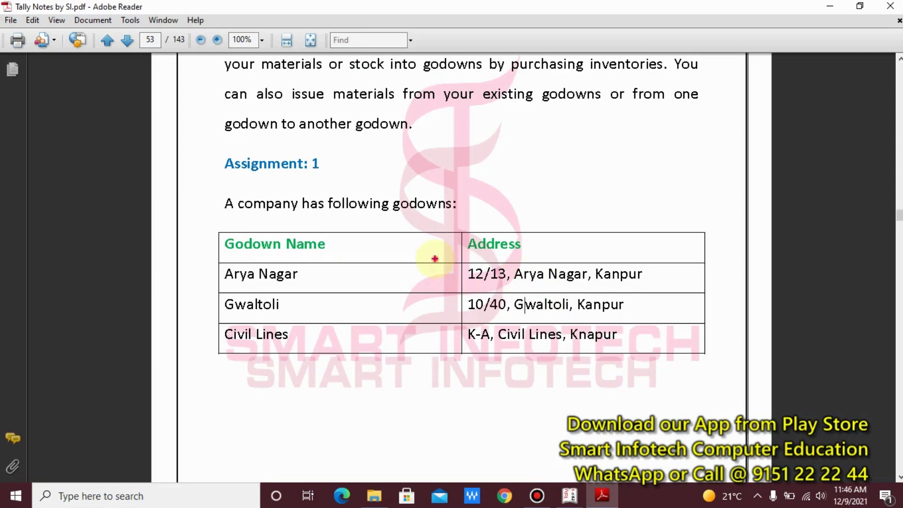
left_click_drag(434, 259, 684, 291)
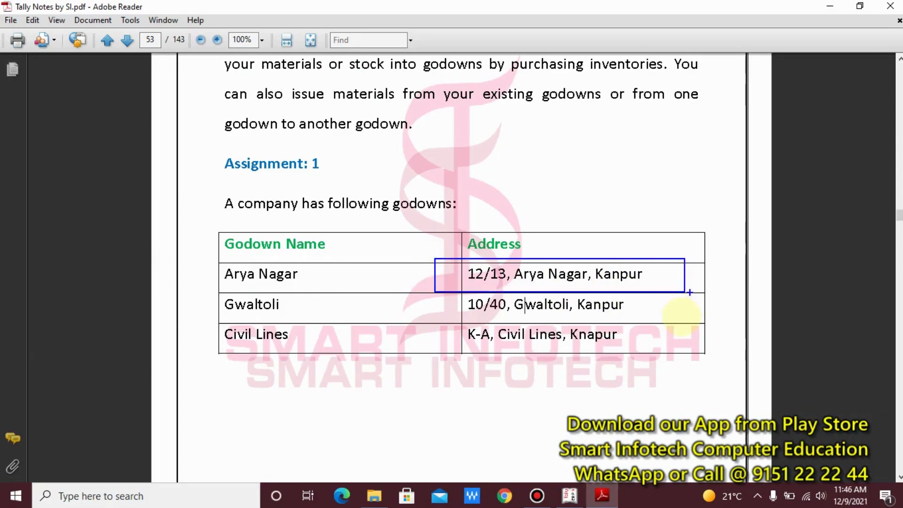
key("Escape")
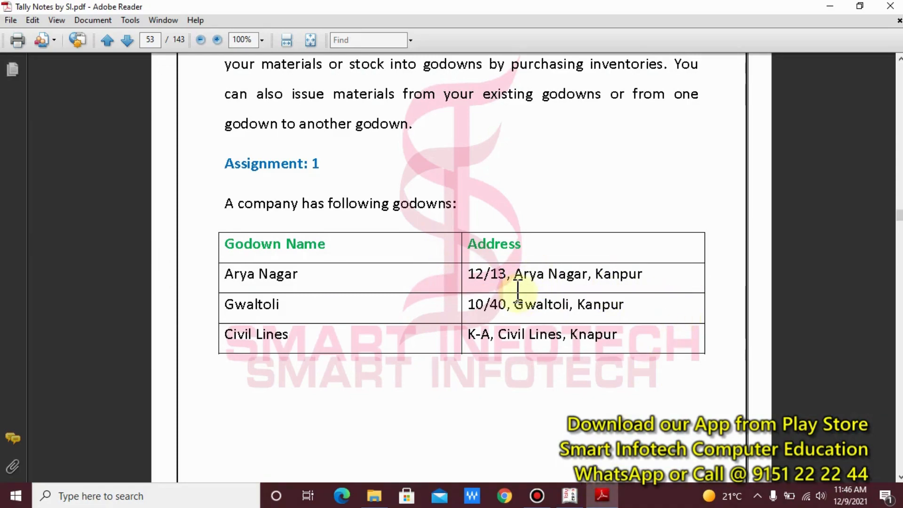
left_click(569, 494)
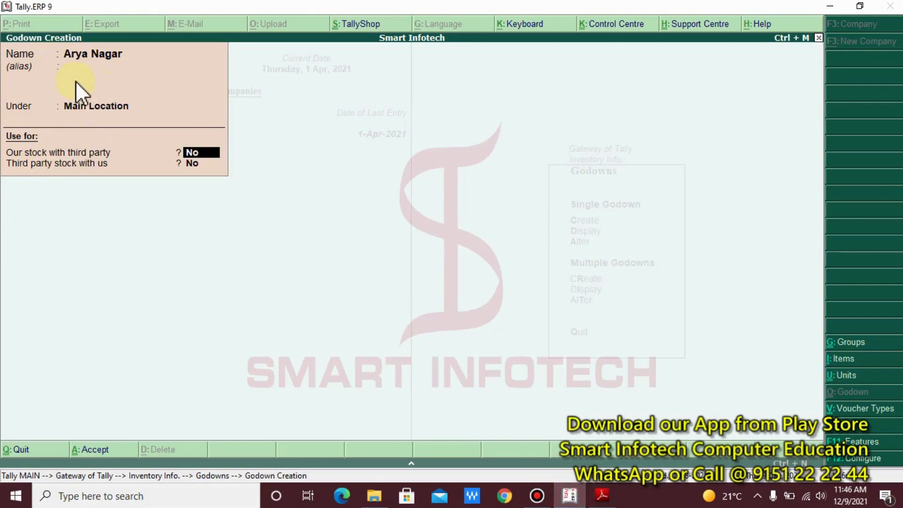
Temporarily box the godown's name and alias, draw an arrow below them with the note "Godown Address Press F12", and clear the annotations
key("ctrl+2")
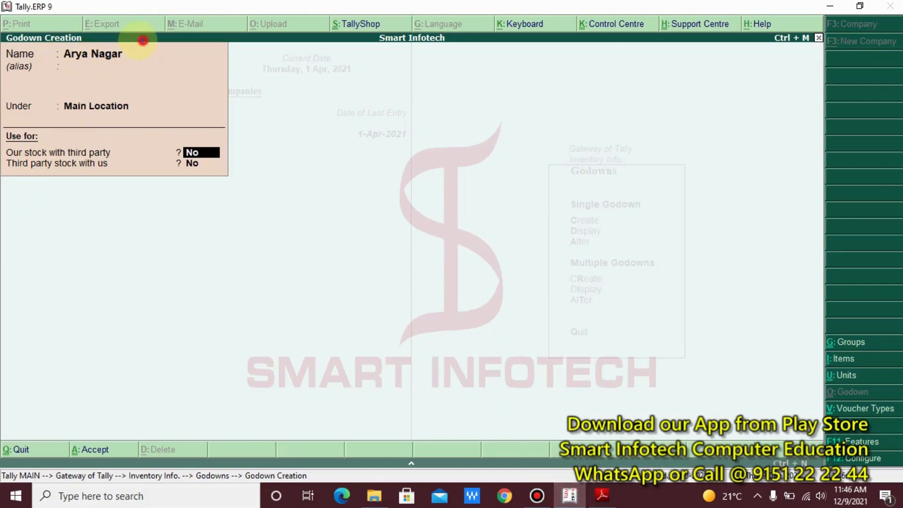
left_click_drag(143, 40, 1, 72)
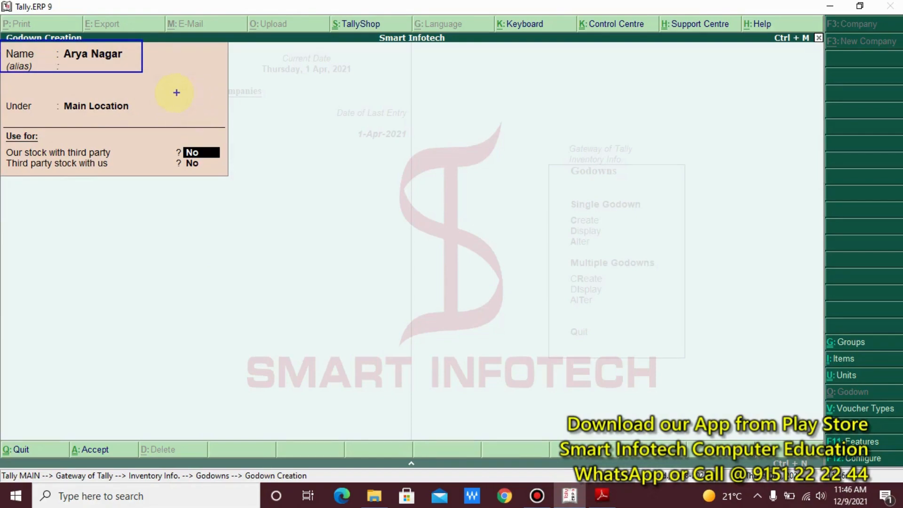
key("r")
left_click_drag(174, 93, 333, 141)
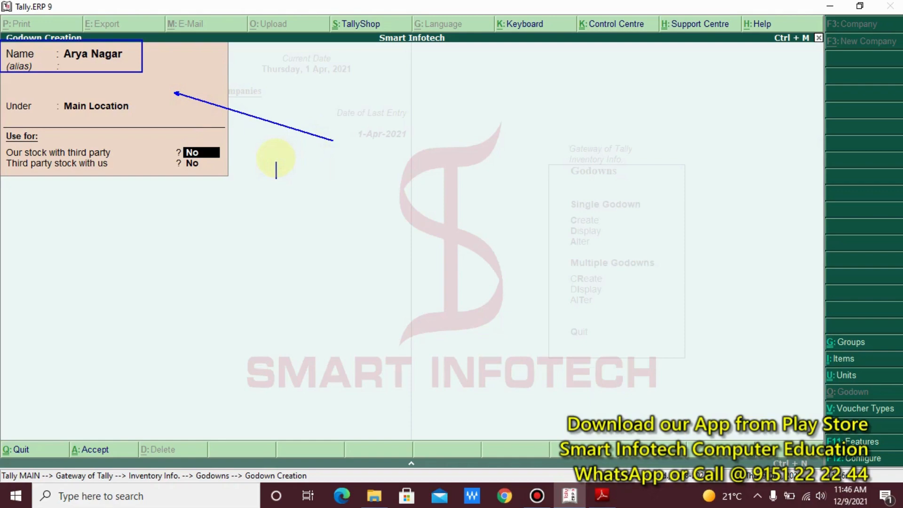
type("Godown Address")
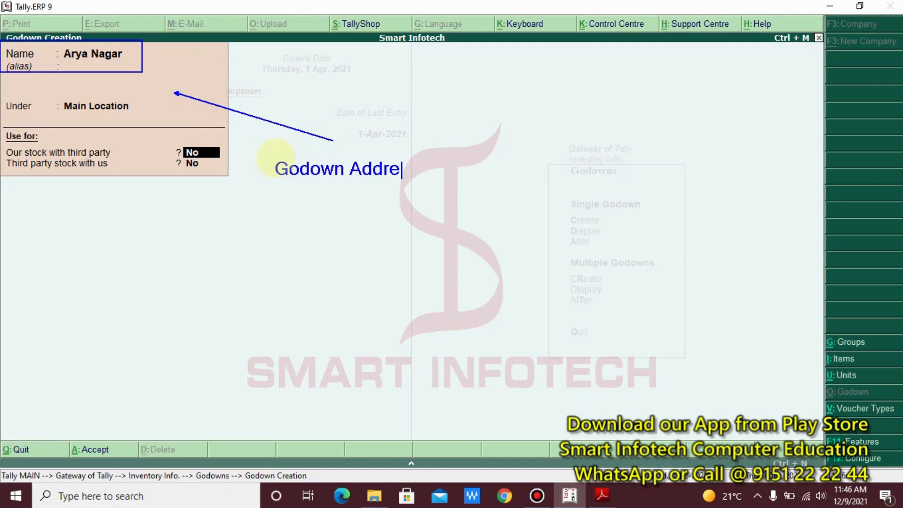
key("Return")
key("Return")
type("Pre")
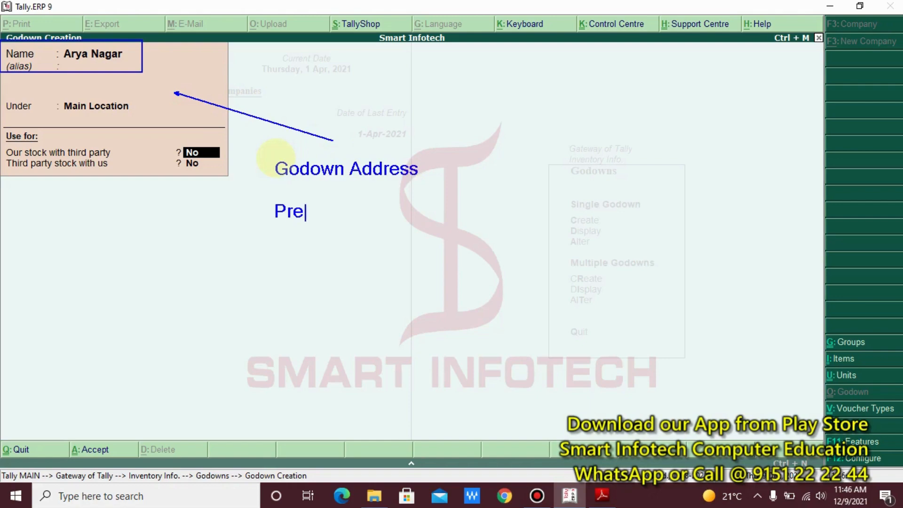
type("ss F12")
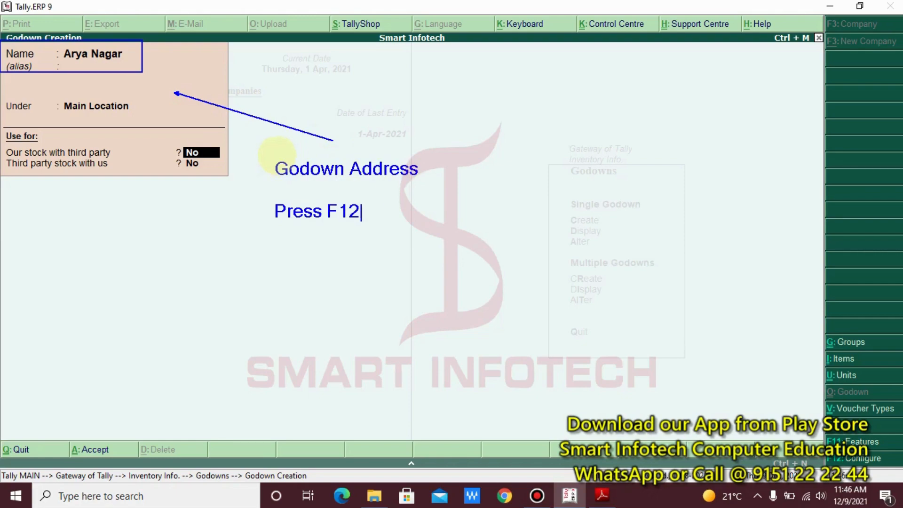
key("Escape")
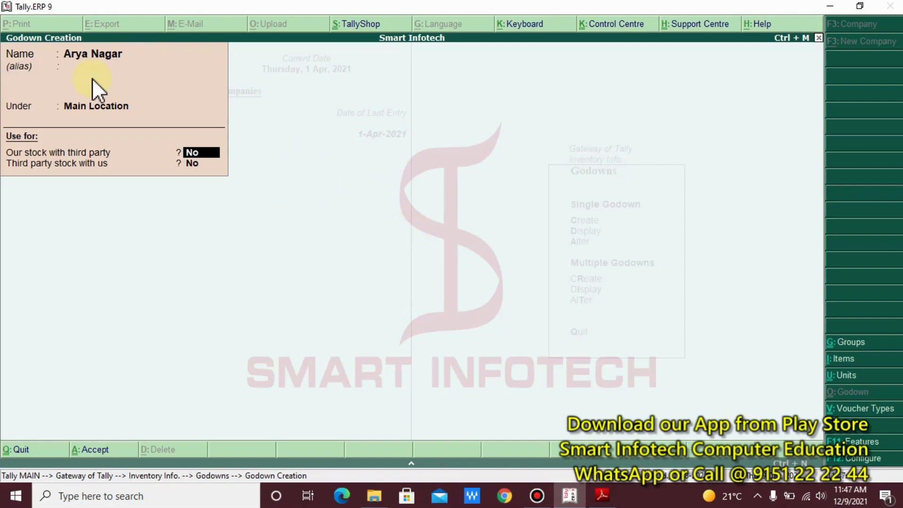
Set "Provide address for Godowns" to Yes in the godown configuration, then temporarily box the form's Address area and clear the marking
left_click(854, 458)
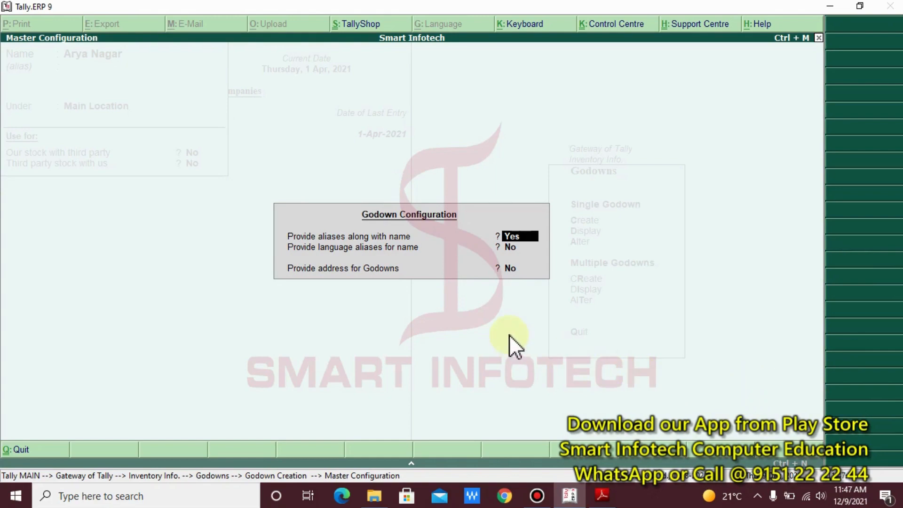
mouse_move(262, 254)
left_mouse_down()
mouse_move(421, 291)
mouse_move(573, 293)
left_mouse_up()
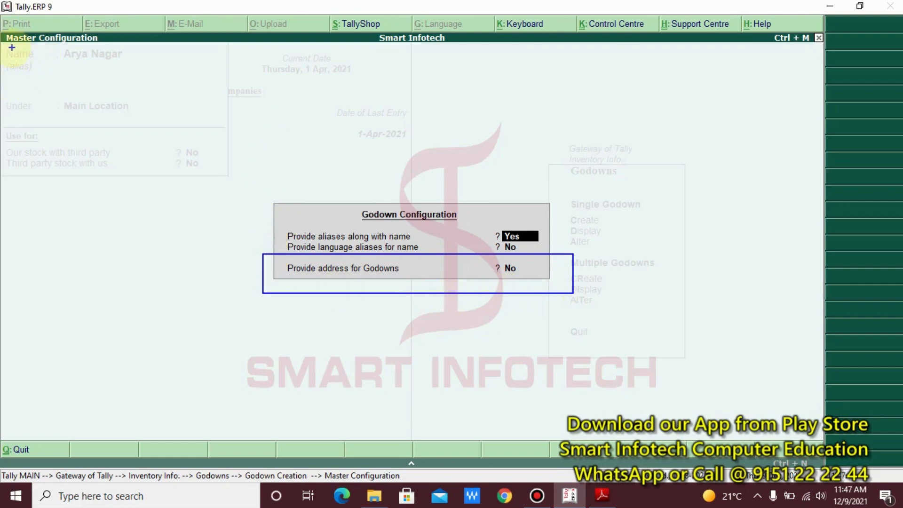
left_click_drag(1, 43, 174, 171)
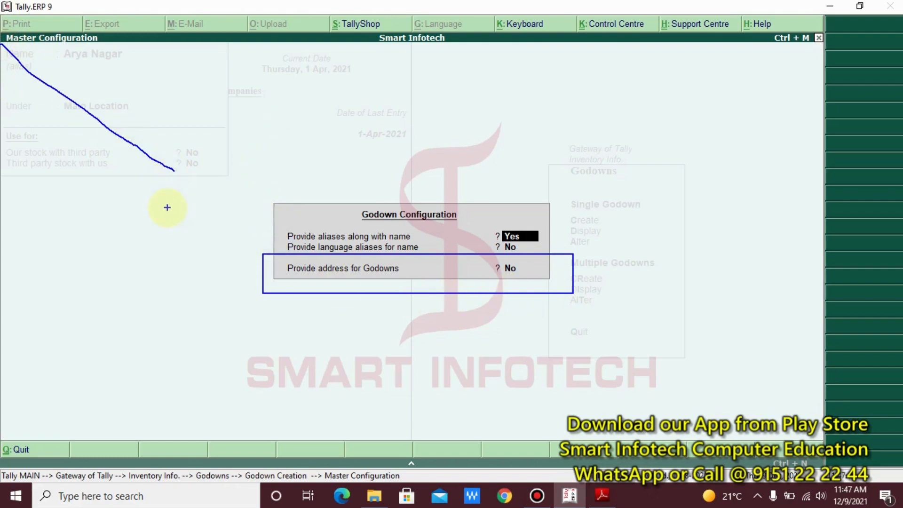
key("Escape")
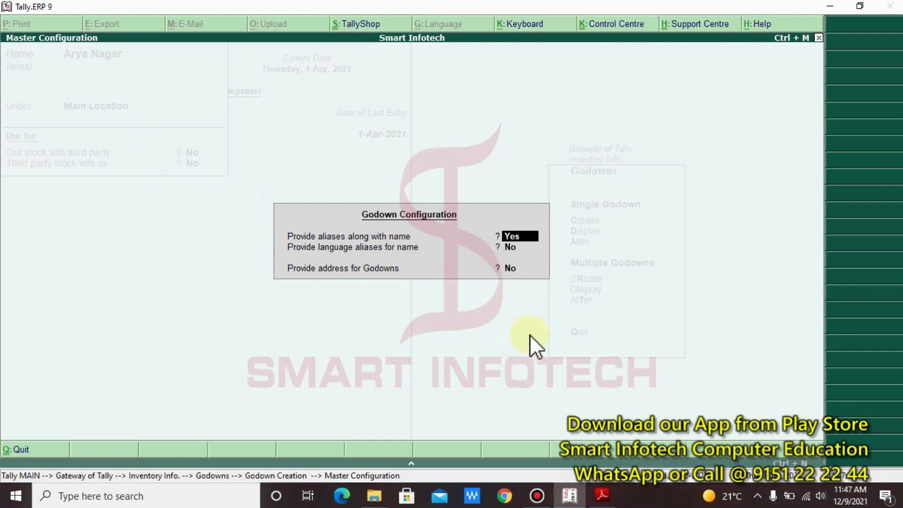
left_click(512, 268)
type("y")
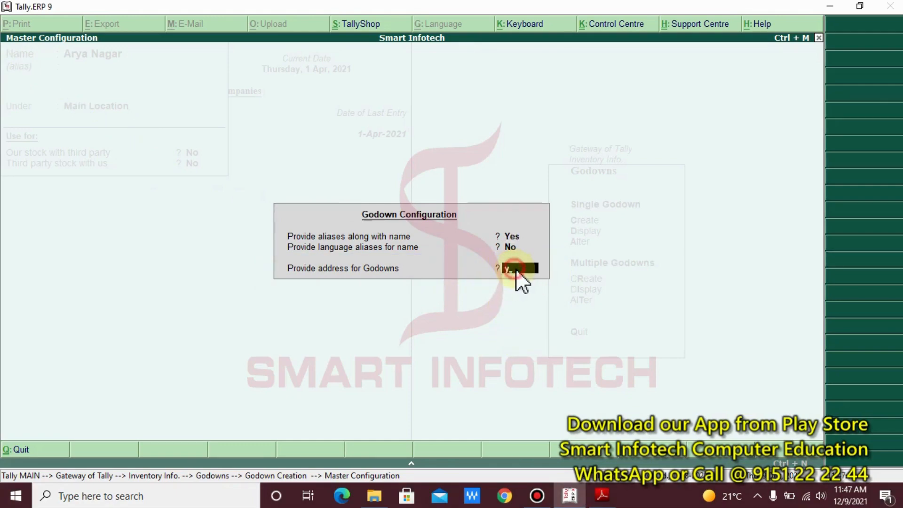
key("Return")
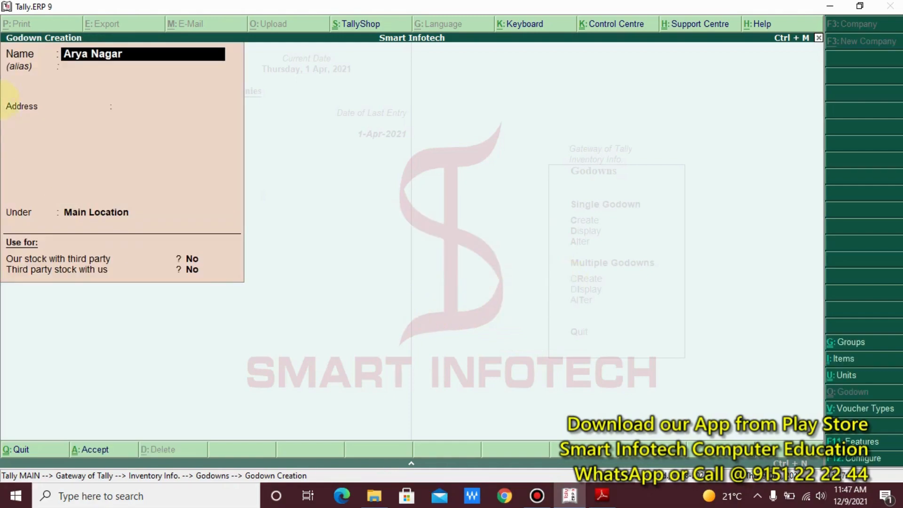
mouse_move(2, 84)
left_mouse_down()
mouse_move(109, 143)
mouse_move(272, 177)
mouse_move(273, 190)
left_mouse_up()
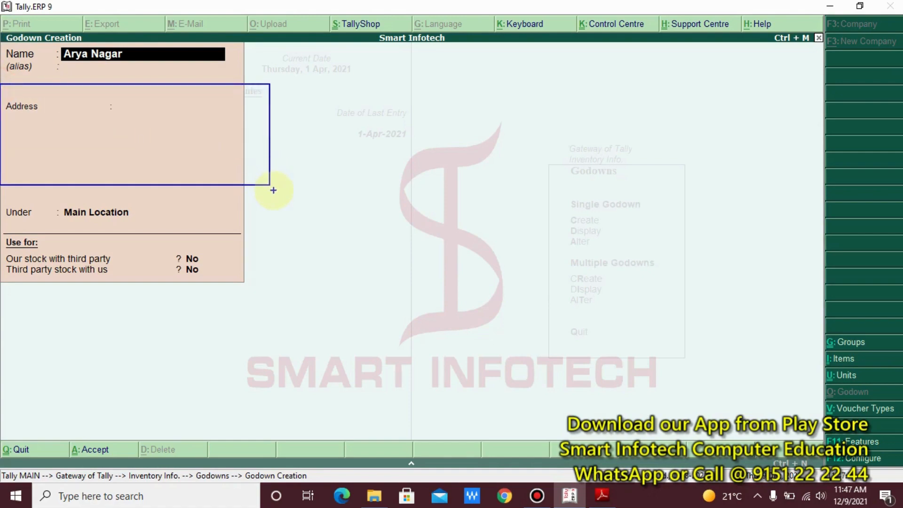
key("Escape")
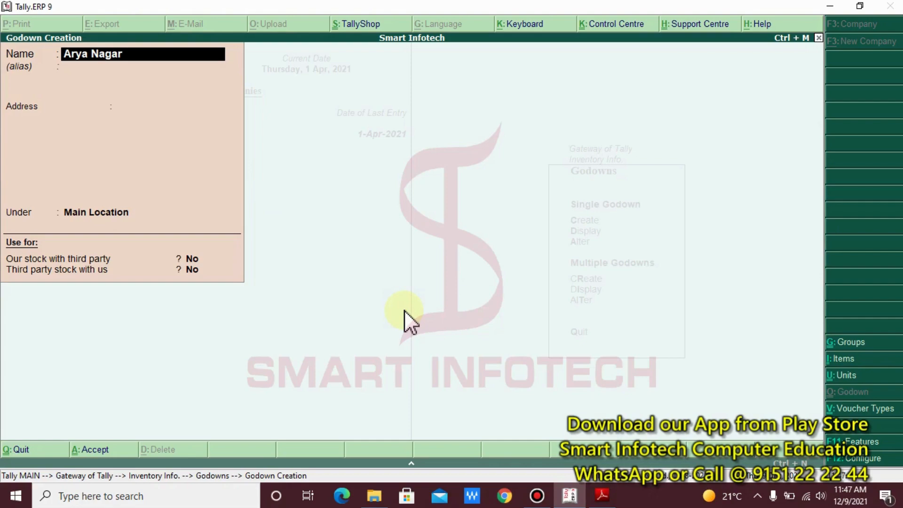
Fill in the Arya Nagar godown's address using the assignment table in the Adobe Reader notes
key("Return")
key("Return")
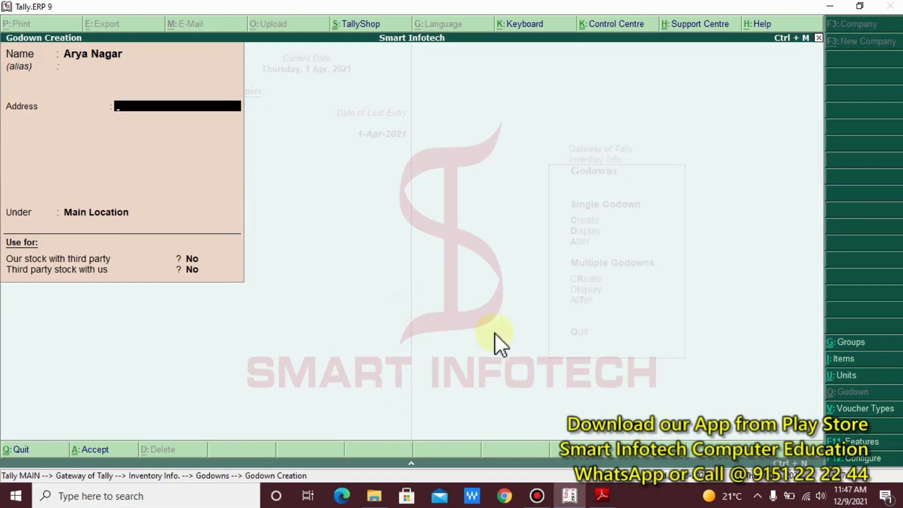
left_click(601, 496)
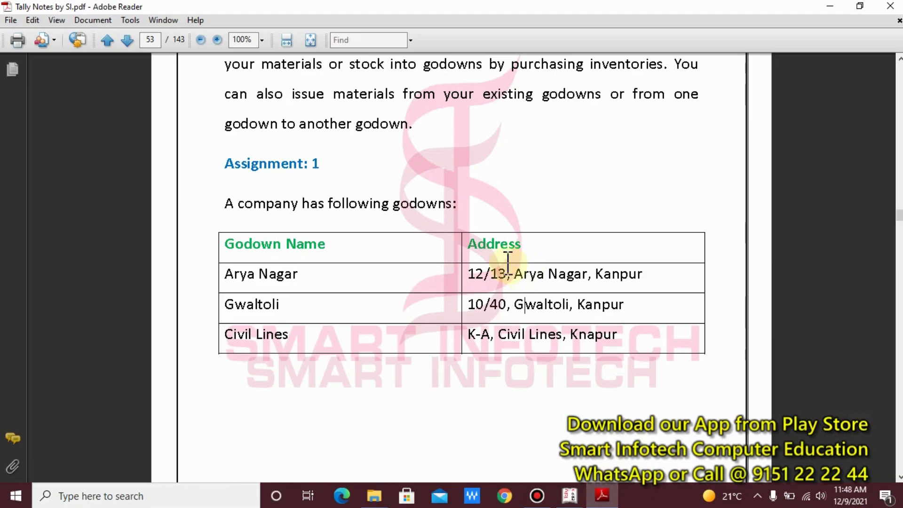
left_click(499, 274)
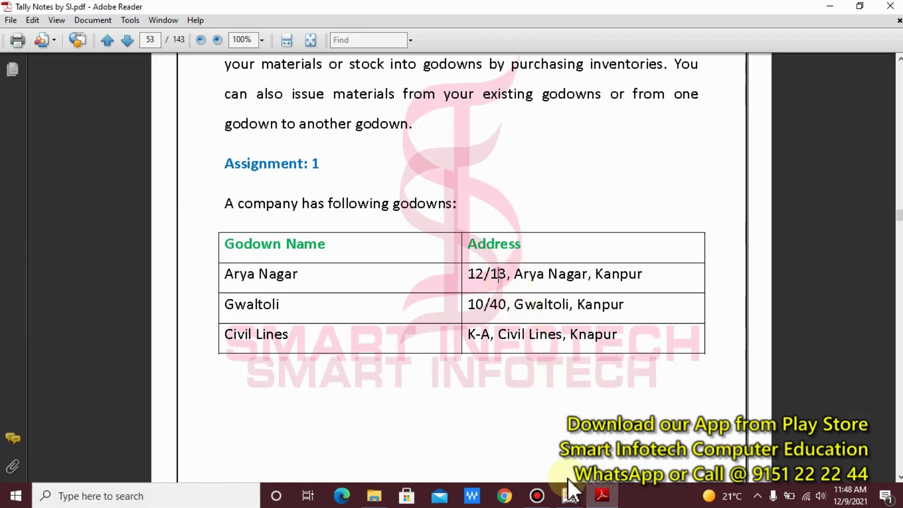
left_click(569, 495)
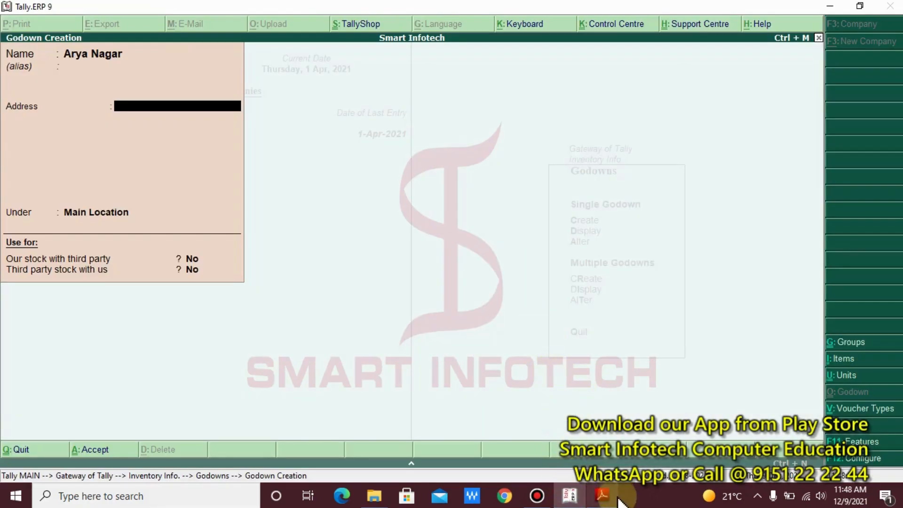
left_click(604, 496)
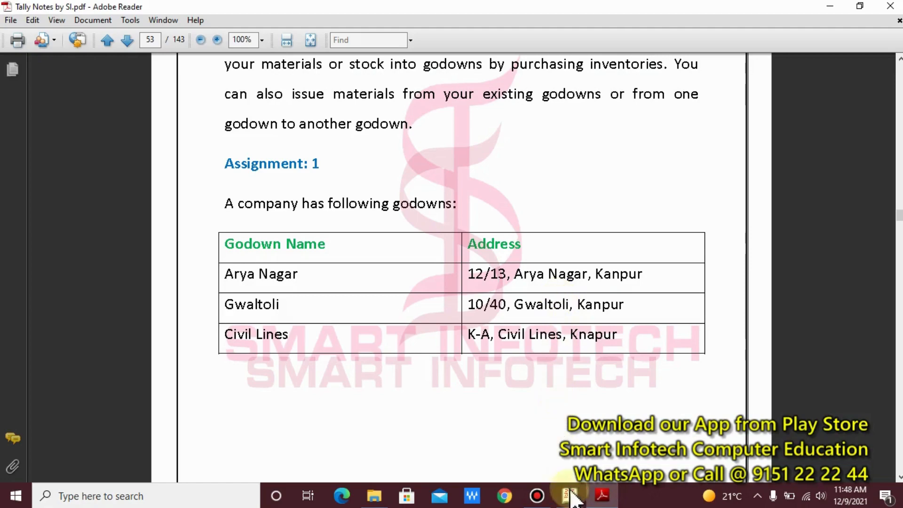
mouse_move(571, 500)
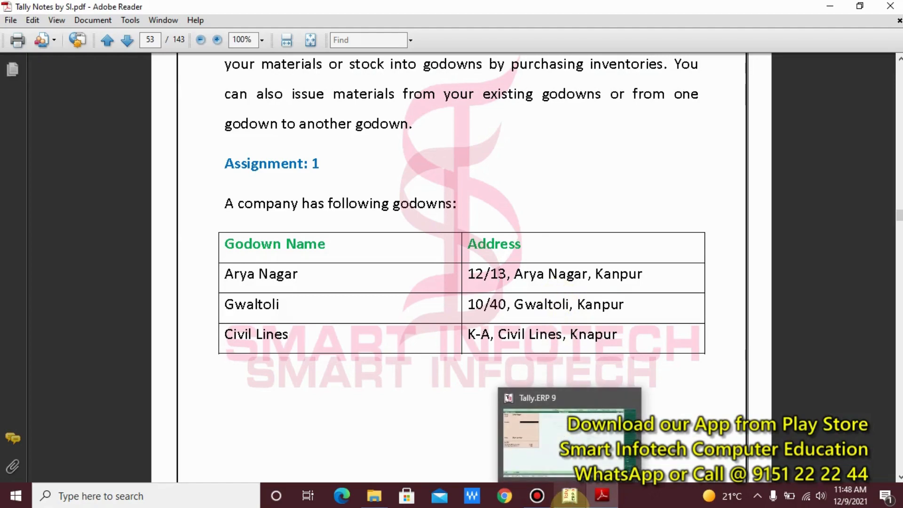
left_click(570, 504)
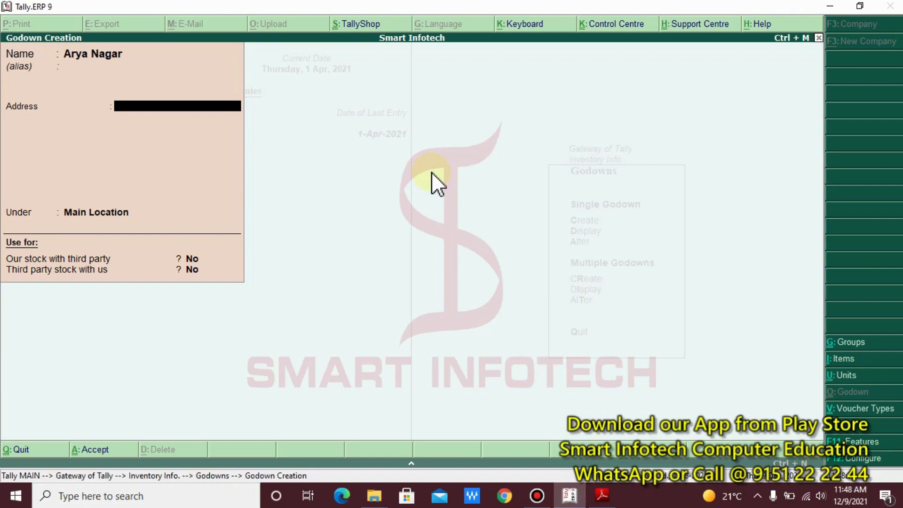
type("12/13, Arya Nagar, Kanpur")
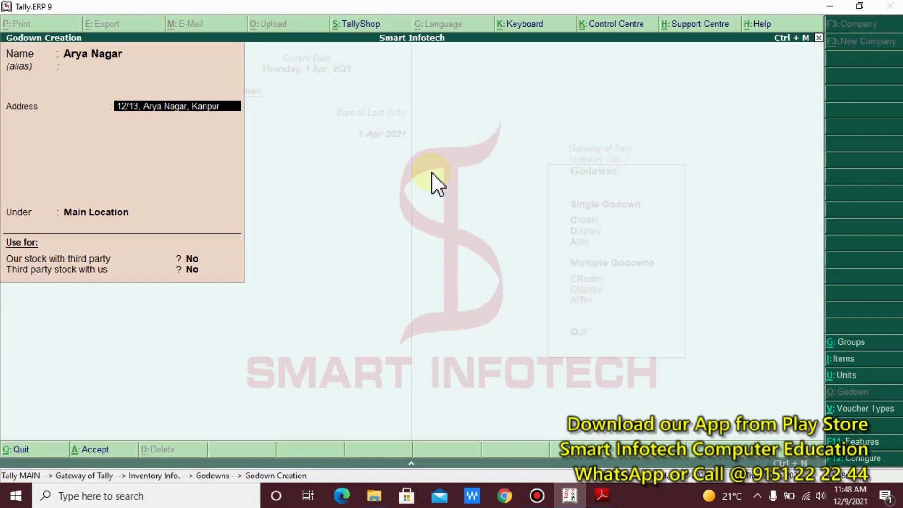
key("Return")
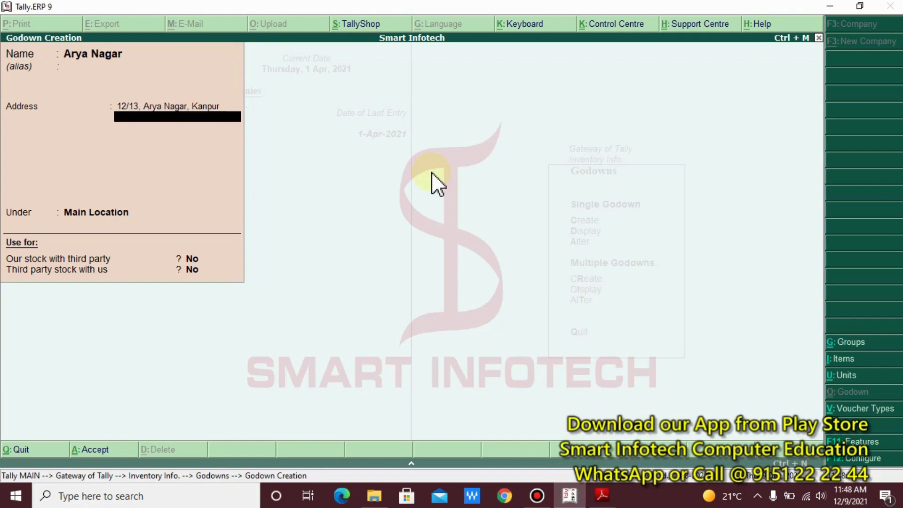
Keep Main Location as the parent and both "Use for" options at No, and save the Arya Nagar godown
key("Return")
key("Return")
key("Return")
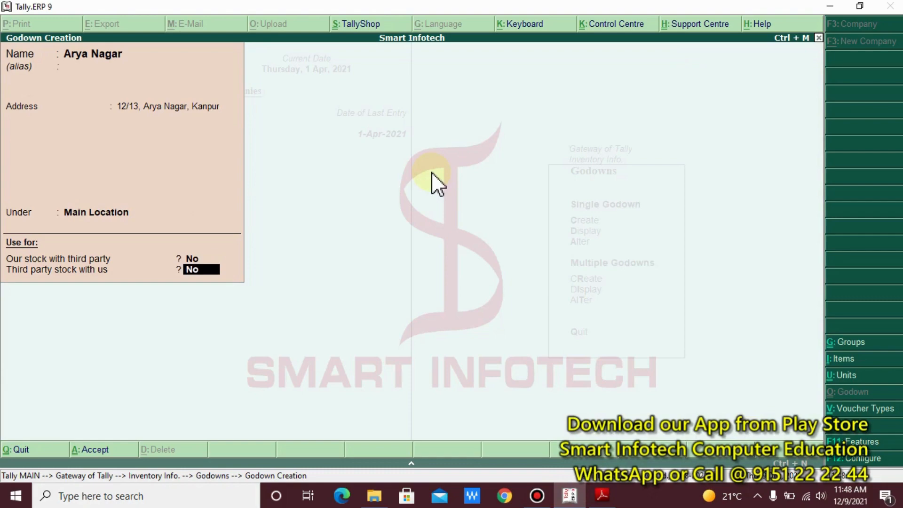
key("Return")
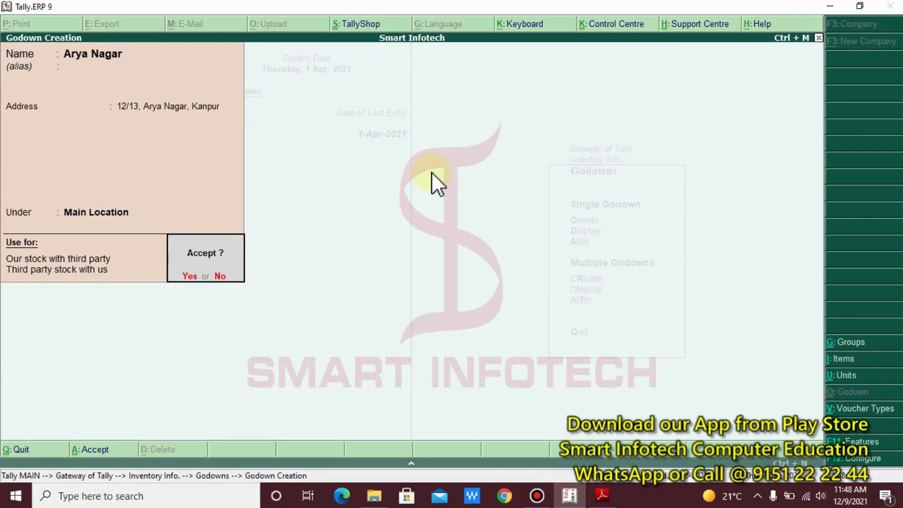
key("Return")
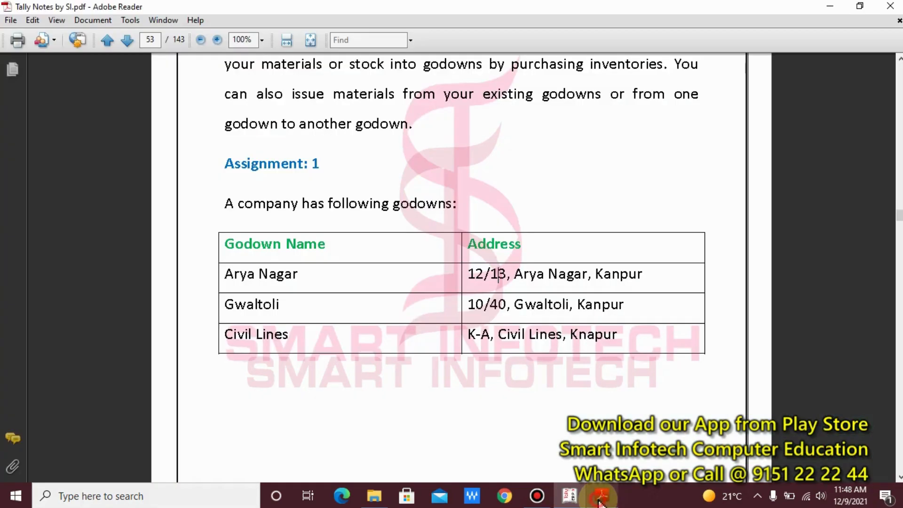
Name the new godown Gwaltoli and fill in its address copied from the assignment table in the Adobe Reader notes
left_click(602, 495)
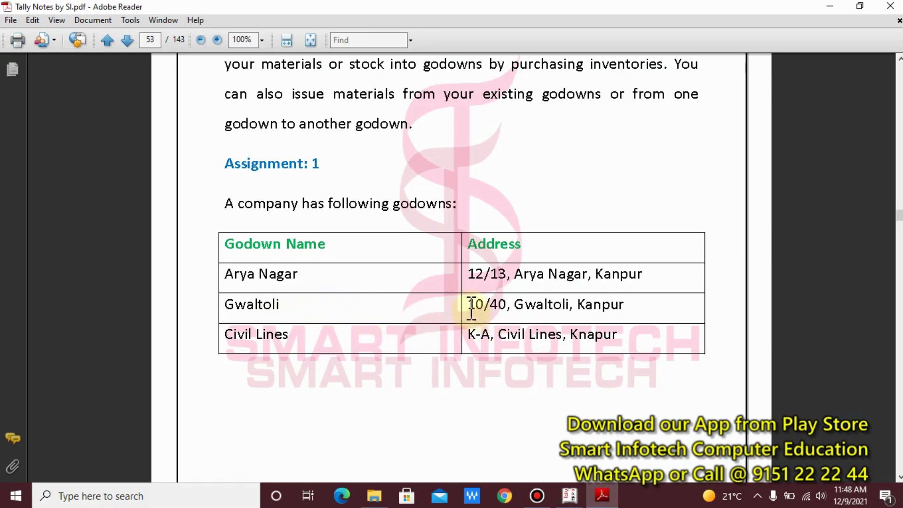
left_click_drag(468, 306, 629, 314)
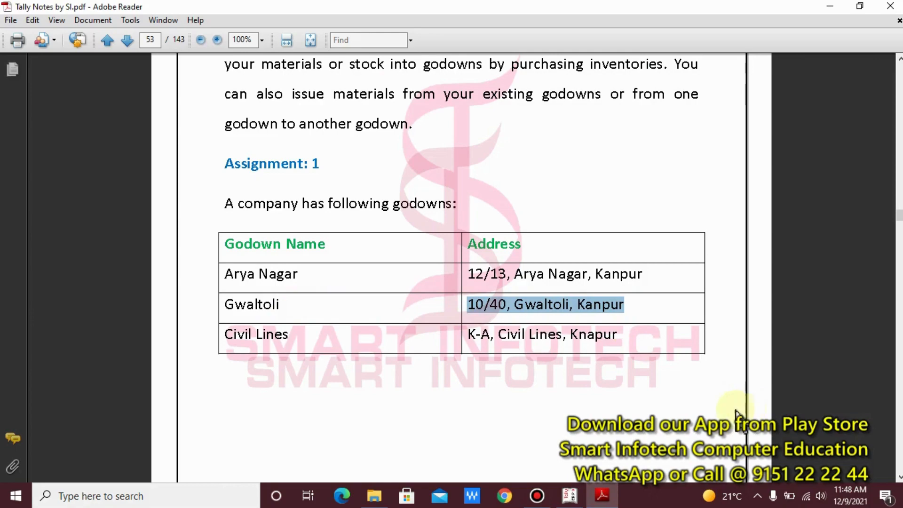
left_click(570, 499)
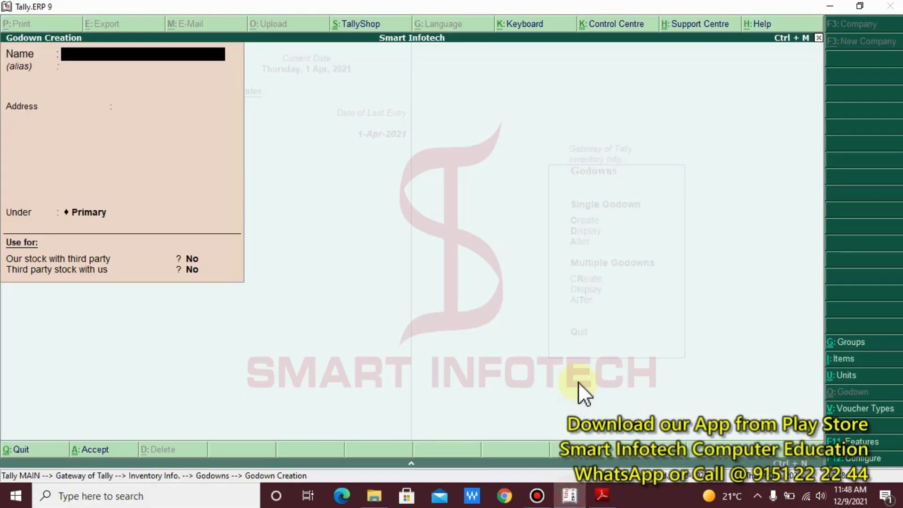
type("Gwaltoli")
key("Return")
key("Return")
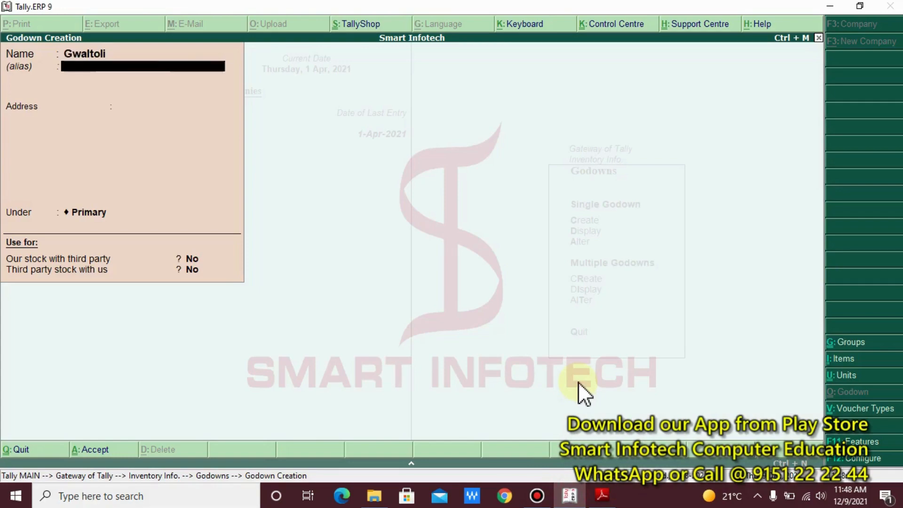
type("10/40, Gwaltoli, Kanpur")
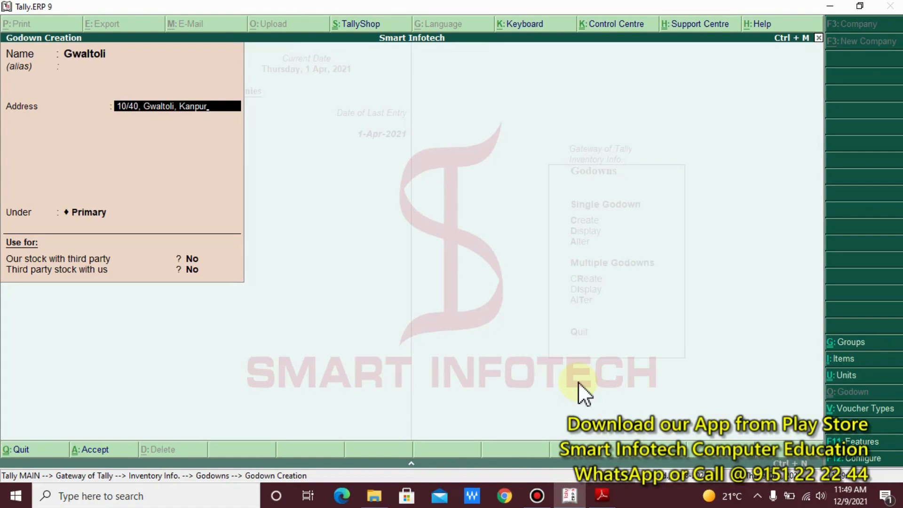
key("Return")
key("Return")
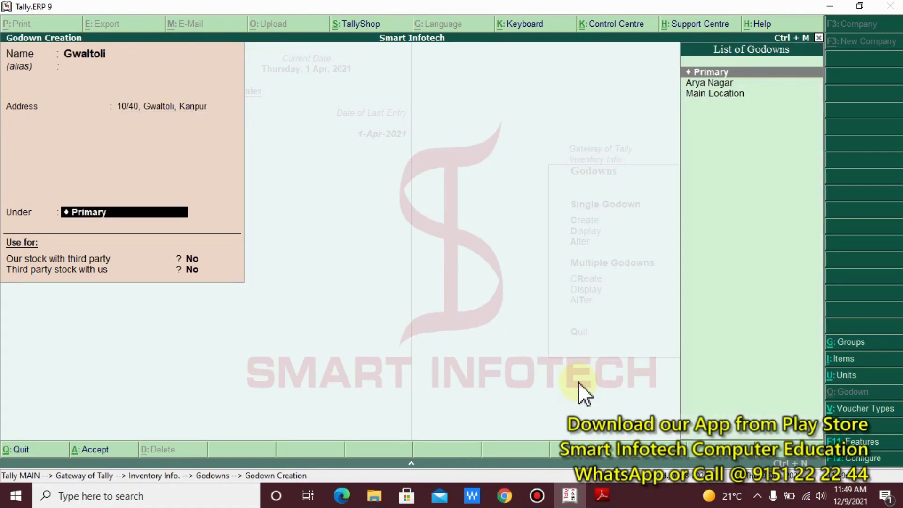
Place the Gwaltoli godown under Main Location, keep both "Use for" options at No, and save it
key("Down")
key("Down")
key("Return")
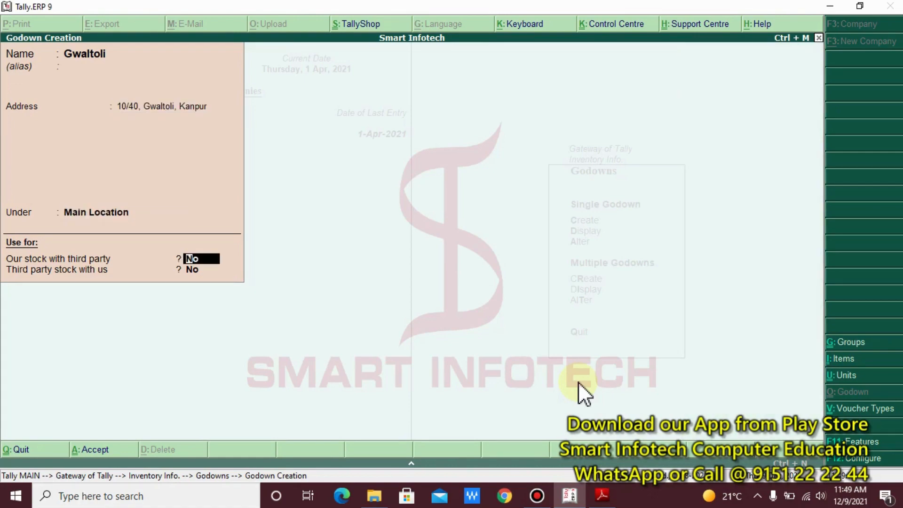
key("Return")
key("Return")
key("Return")
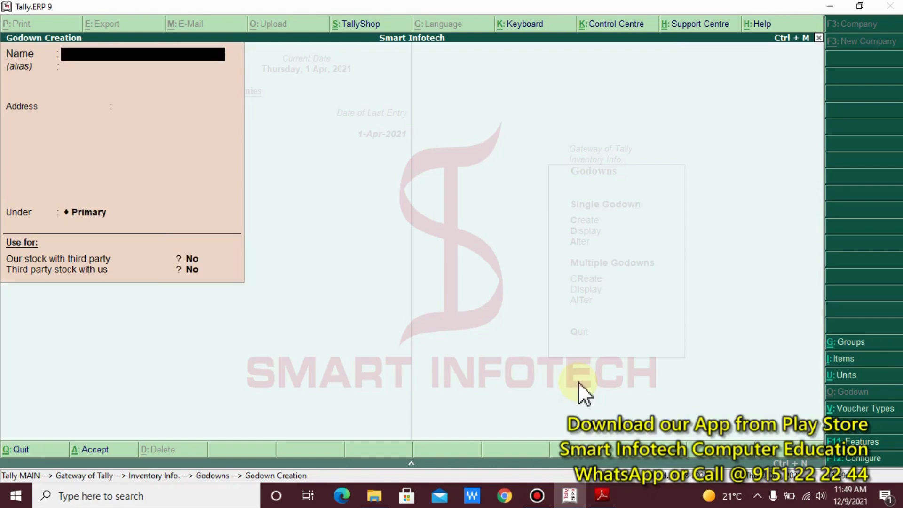
Name the next godown Civil Lines and fill in its address copied from the assignment table in the Adobe Reader notes
left_click(601, 496)
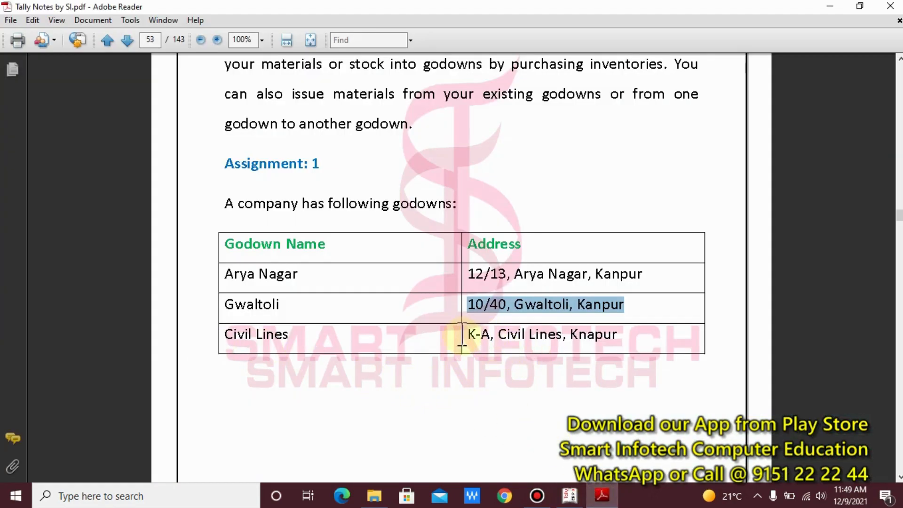
left_click_drag(469, 338, 614, 389)
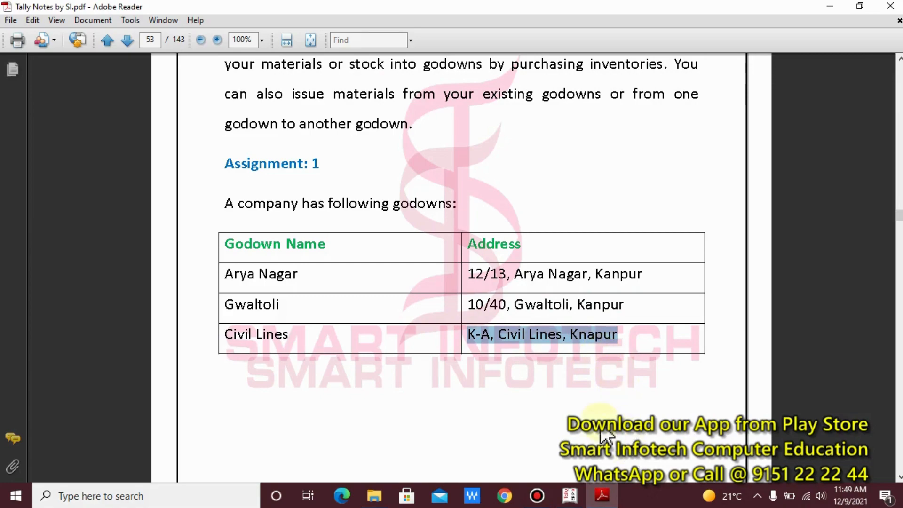
left_click(569, 495)
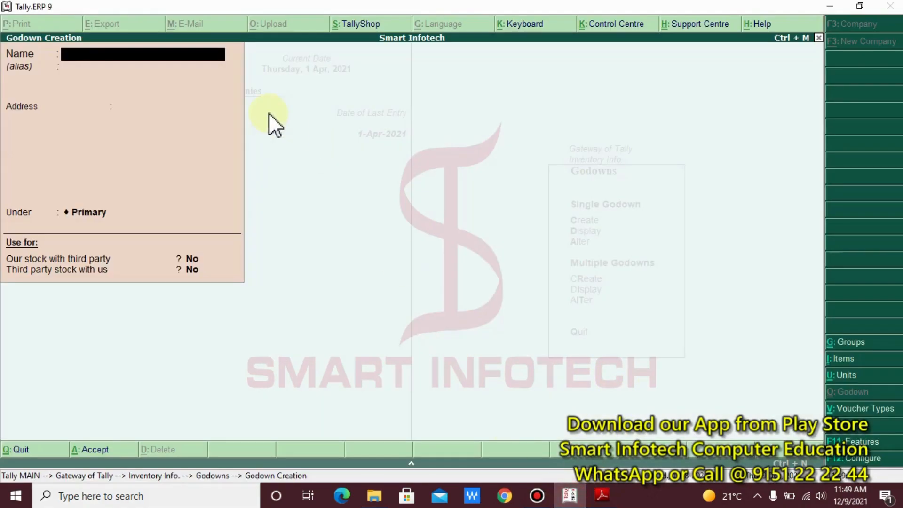
type("Civil Lines")
key("Return")
key("Return")
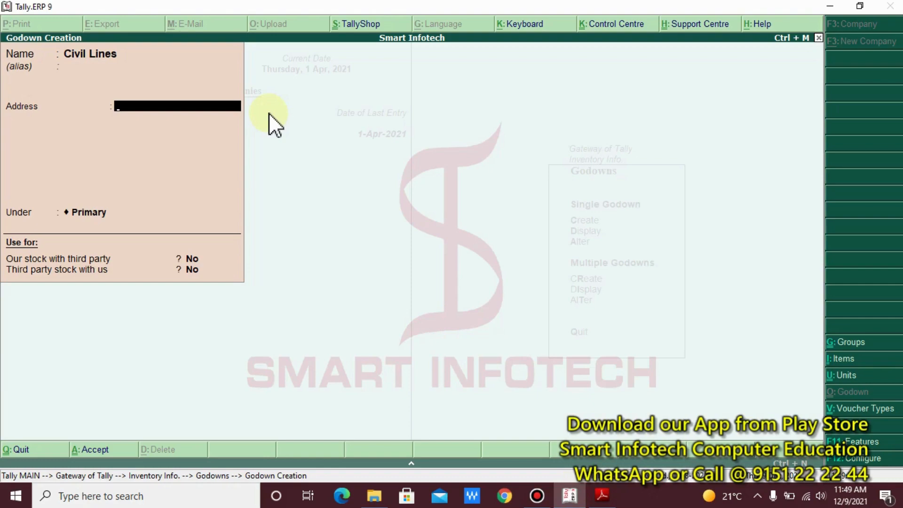
type("K-A, Civil Lines, Knapur")
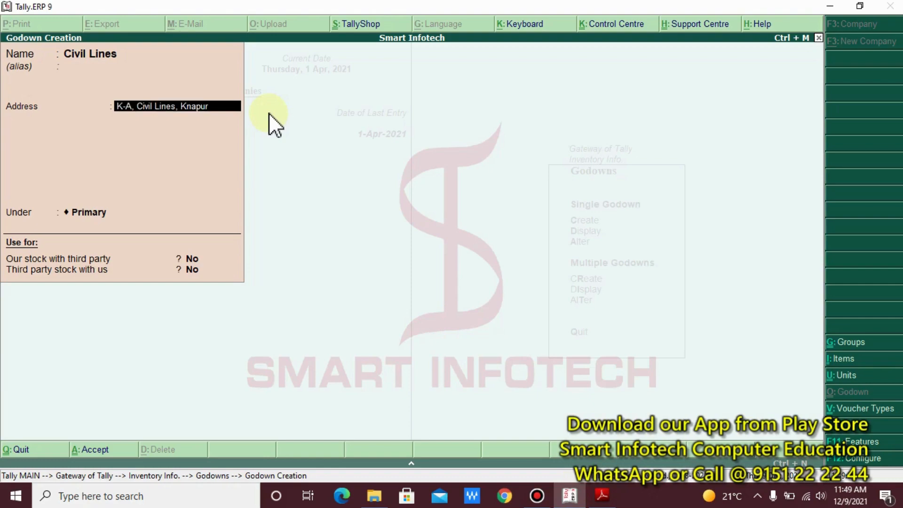
Correct the city's spelling to Kanpur in the Civil Lines godown's address
key("BackSpace")
key("BackSpace")
key("BackSpace")
key("BackSpace")
key("BackSpace")
type("anpur")
key("Return")
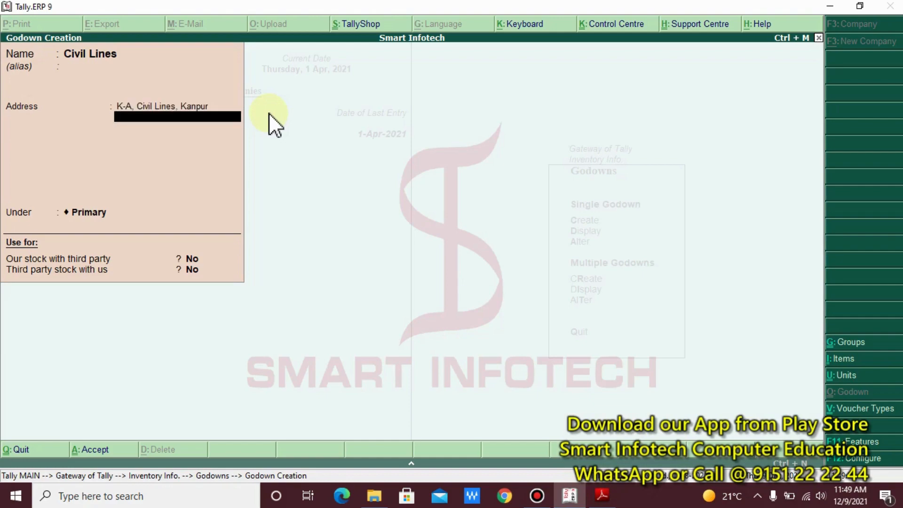
Set Main Location as the parent of the Civil Lines godown and temporarily box the entries in the List of Godowns
key("Return")
key("Return")
key("BackSpace")
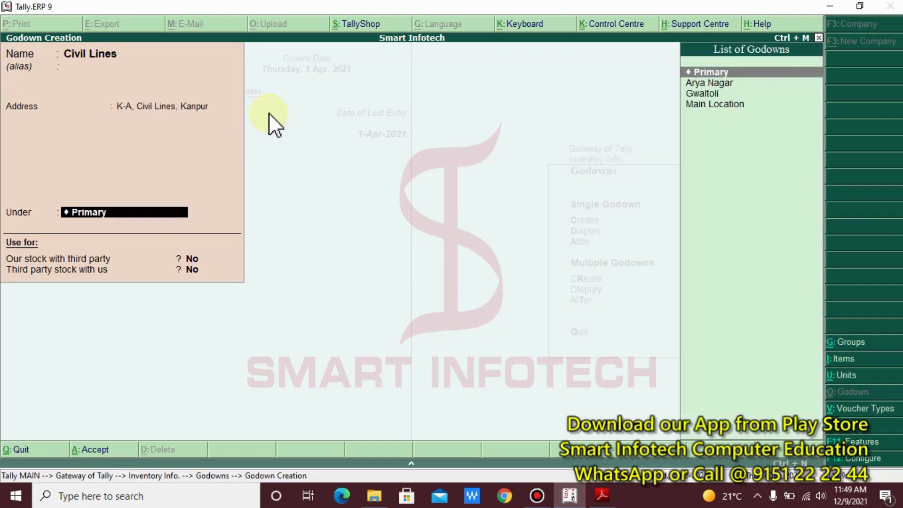
key("Down")
key("Down")
key("Down")
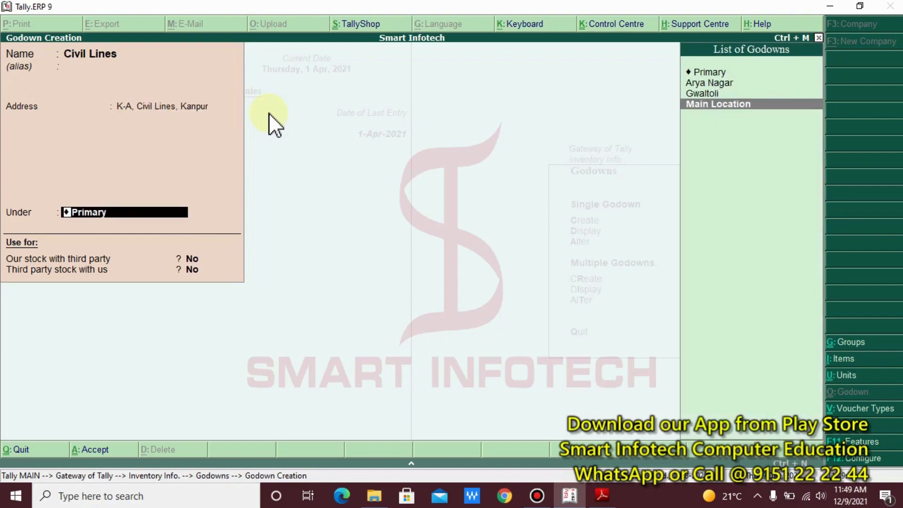
key("Return")
key("BackSpace")
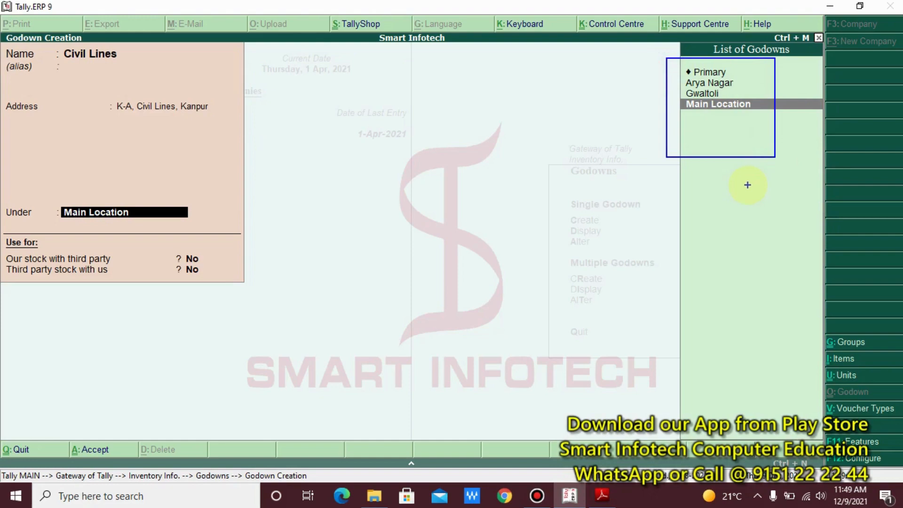
Keep both "Use for" options at No, save the Civil Lines godown, and return to the Gateway of Tally
key("Return")
key("Return")
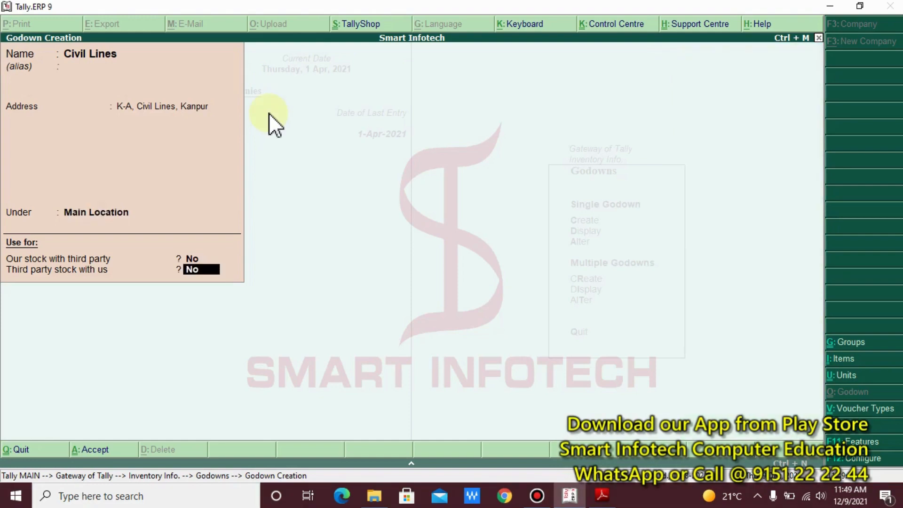
key("Return")
key("Return")
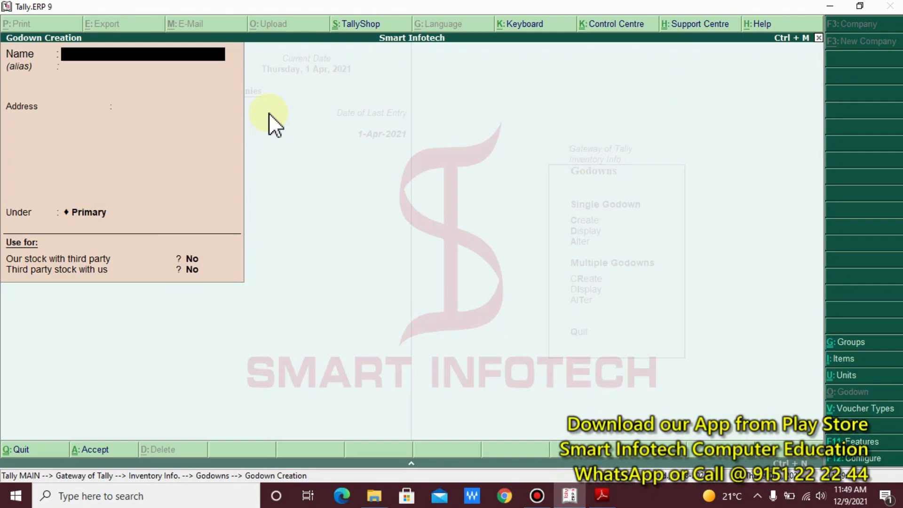
key("Escape")
key("Return")
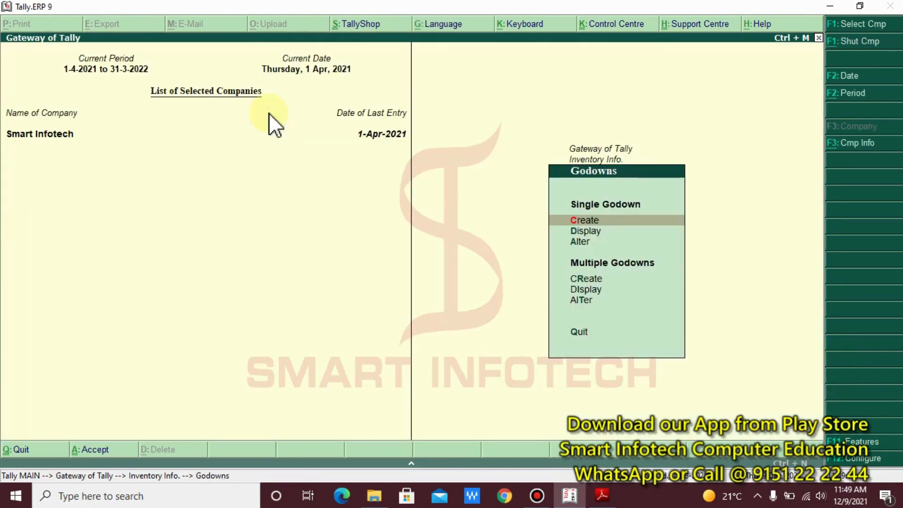
key("Escape")
key("Escape")
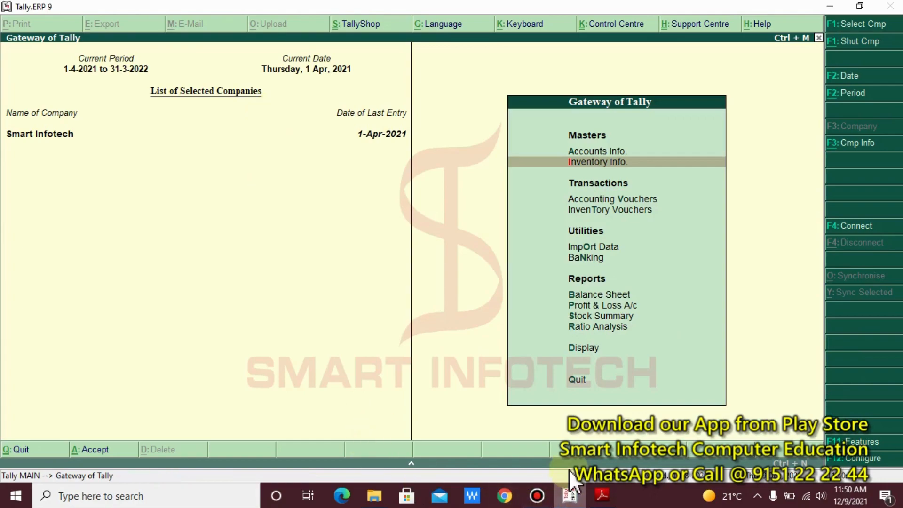
Review the assignment's godown table in the Adobe Reader notes, then temporarily box "Opening Stock" and its item table on page 54
left_click(602, 495)
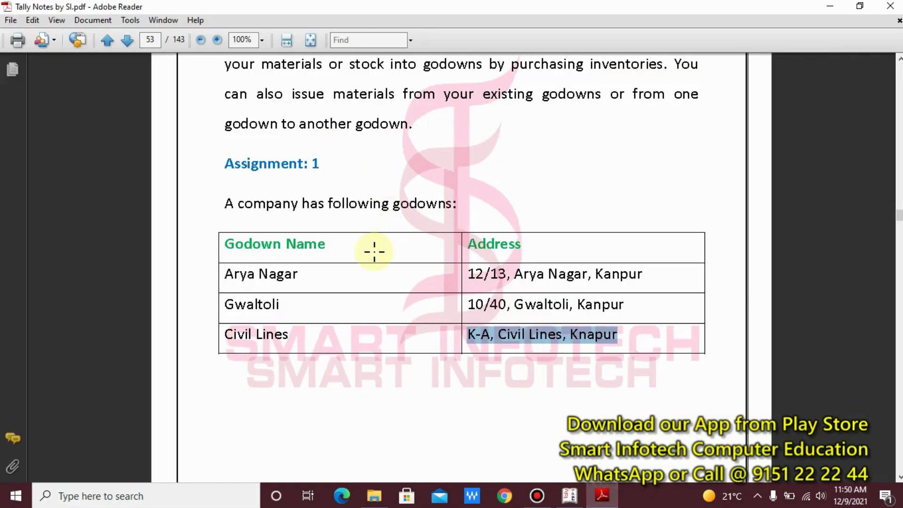
left_click_drag(282, 222, 182, 181)
left_click_drag(444, 278, 746, 393)
scroll(347, 239, "down", 10)
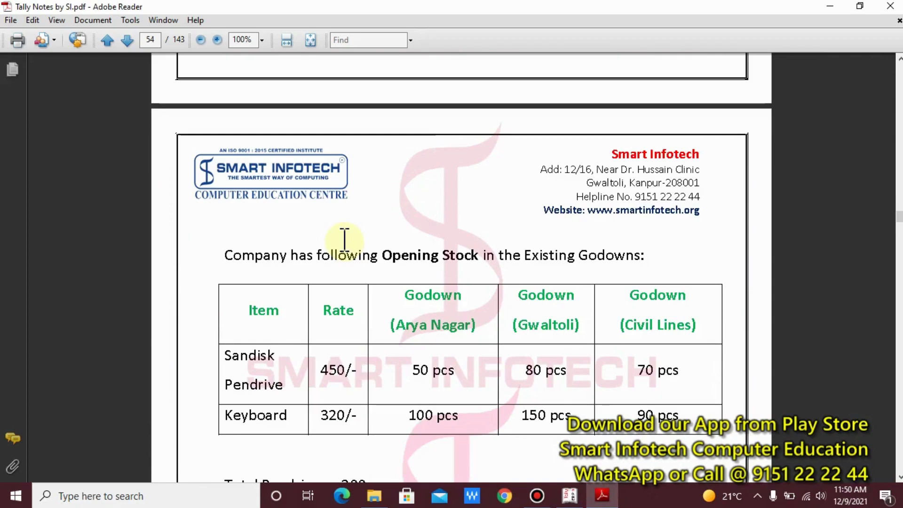
mouse_move(375, 232)
left_mouse_down()
mouse_move(412, 272)
mouse_move(482, 286)
left_mouse_up()
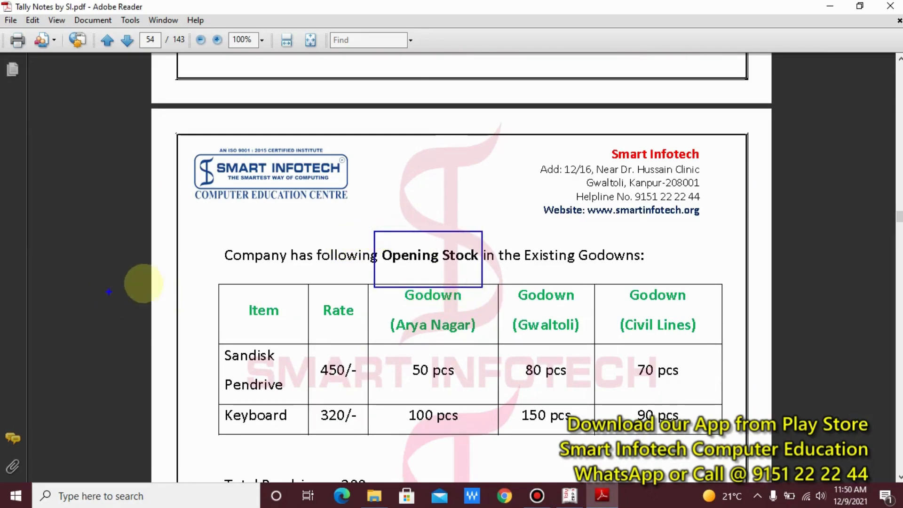
left_click_drag(163, 277, 742, 460)
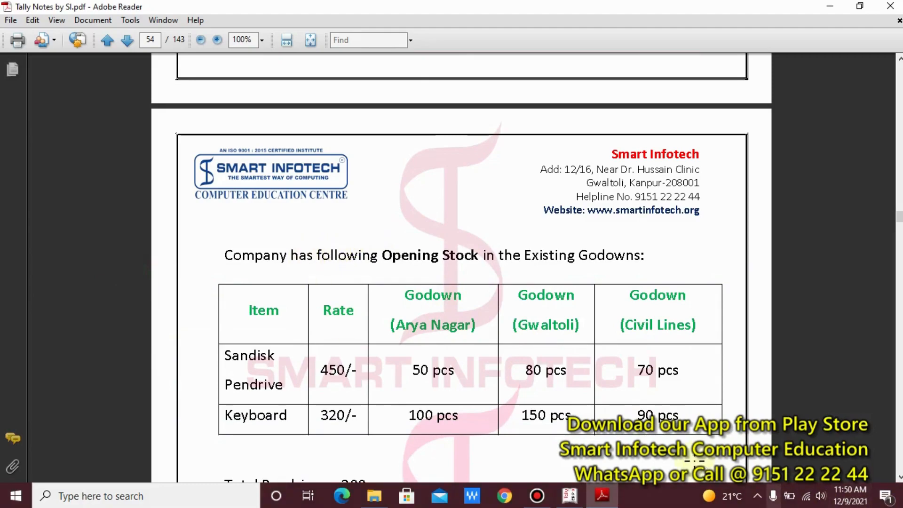
Switch back to Tally.ERP 9 and add the blue on-screen note "How to display your Godowns:" below the company name
left_click(570, 496)
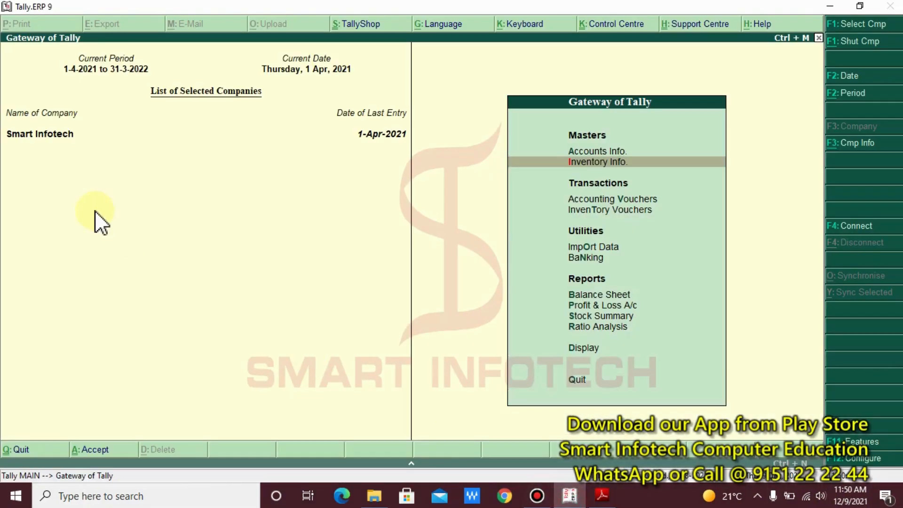
left_click(44, 189)
type("How to dis")
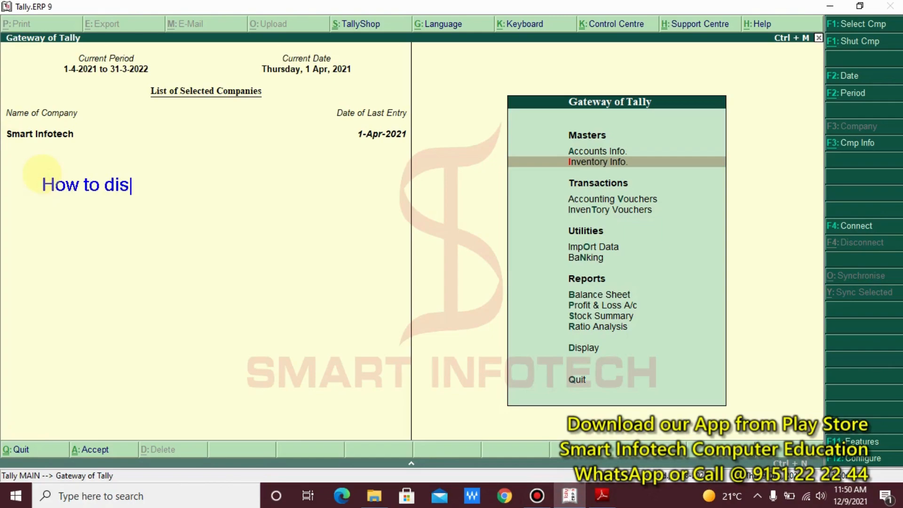
type("play you")
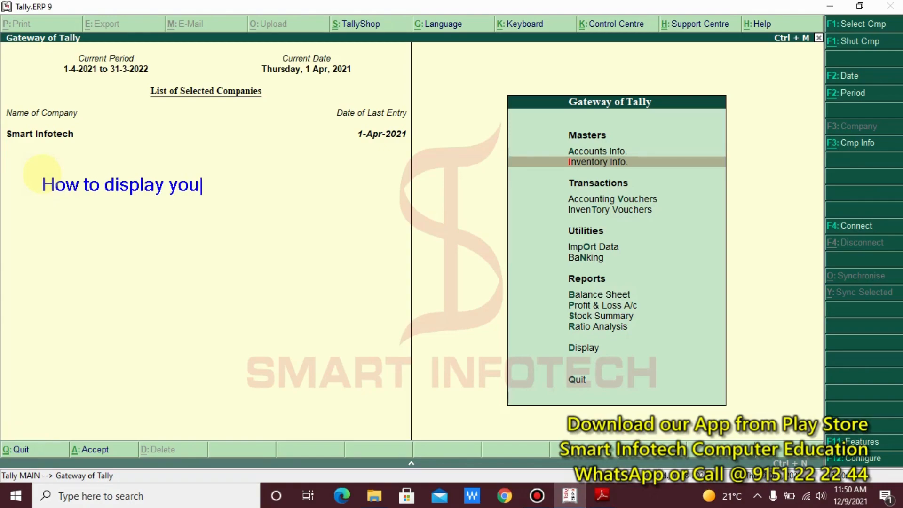
type("r Godowns")
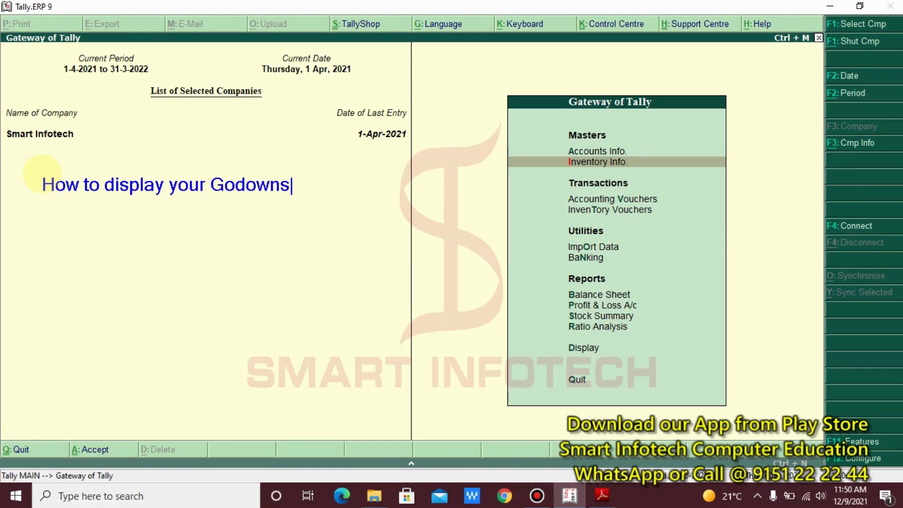
type(":")
key("Return")
key("Return")
left_click(42, 216)
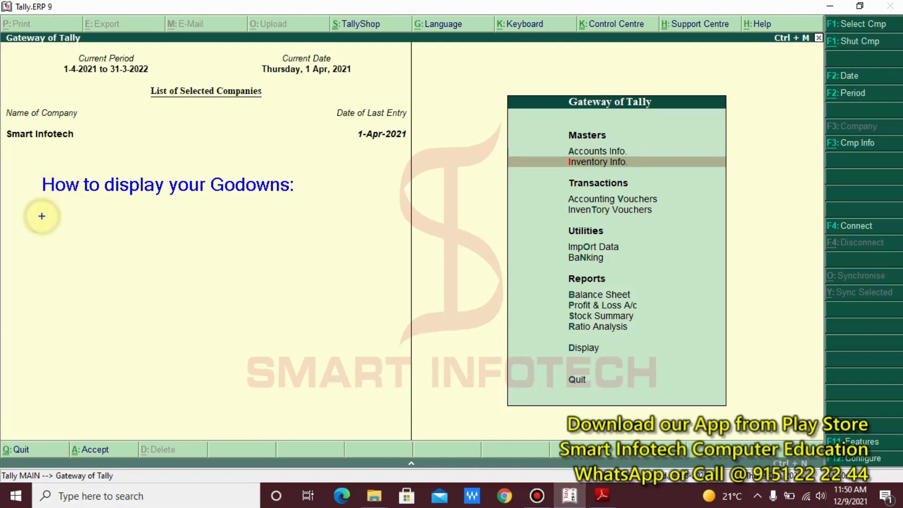
Add the red on-screen note "GOT >> Display >> Statement of Inventory >> Godowns" below the blue heading, and clear the notes
key("t")
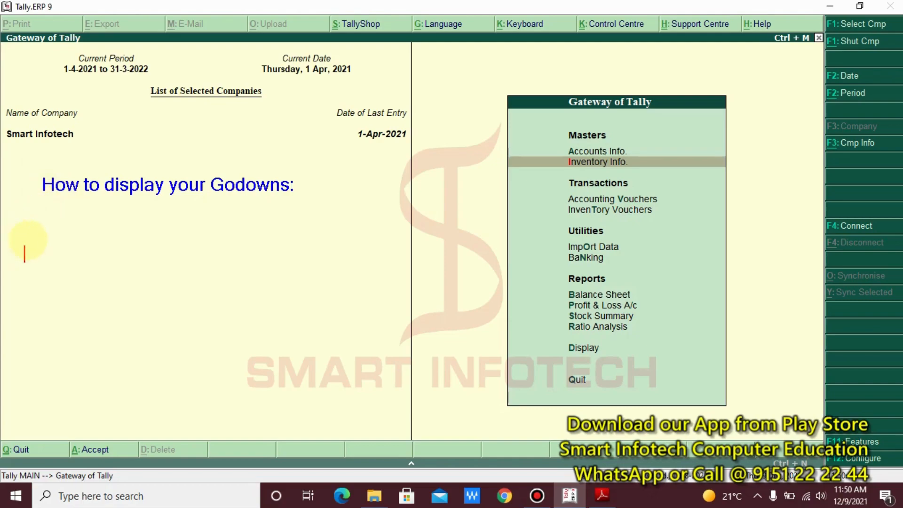
left_click(29, 237)
type("GOT >> ")
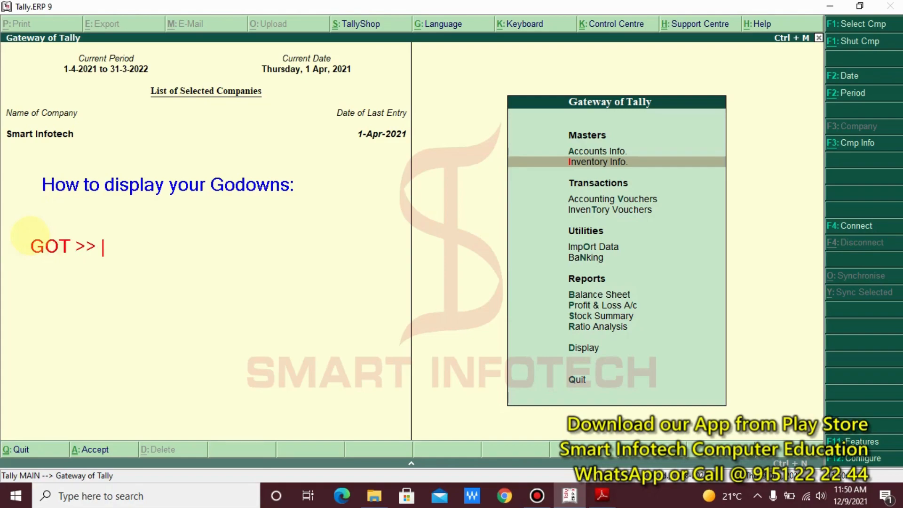
type("Display")
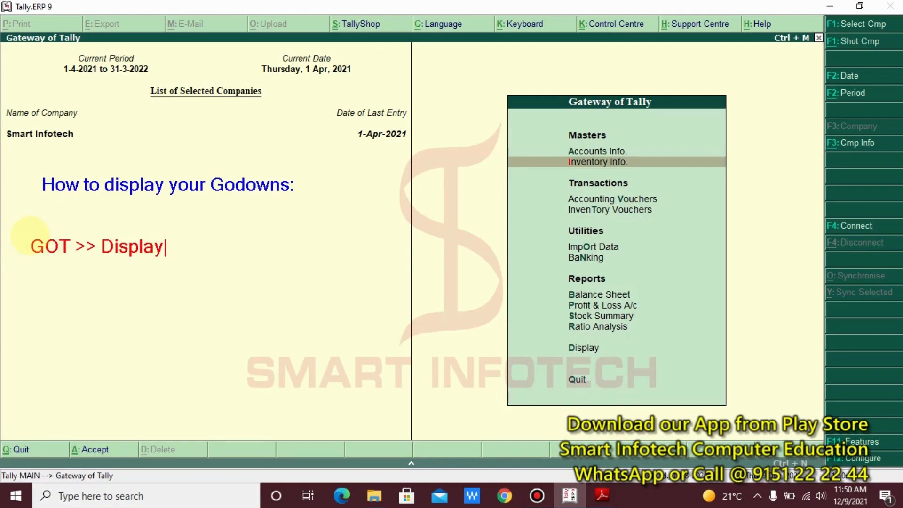
type("> Statement of In")
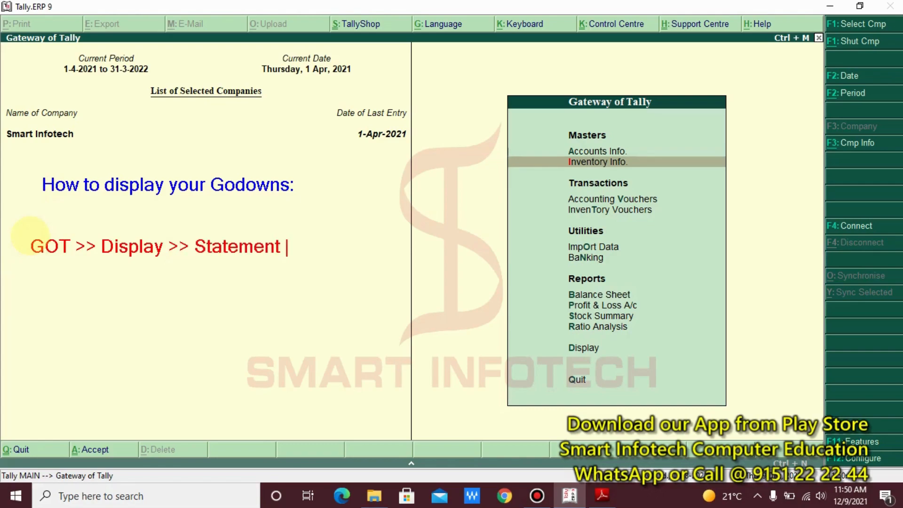
type("ve")
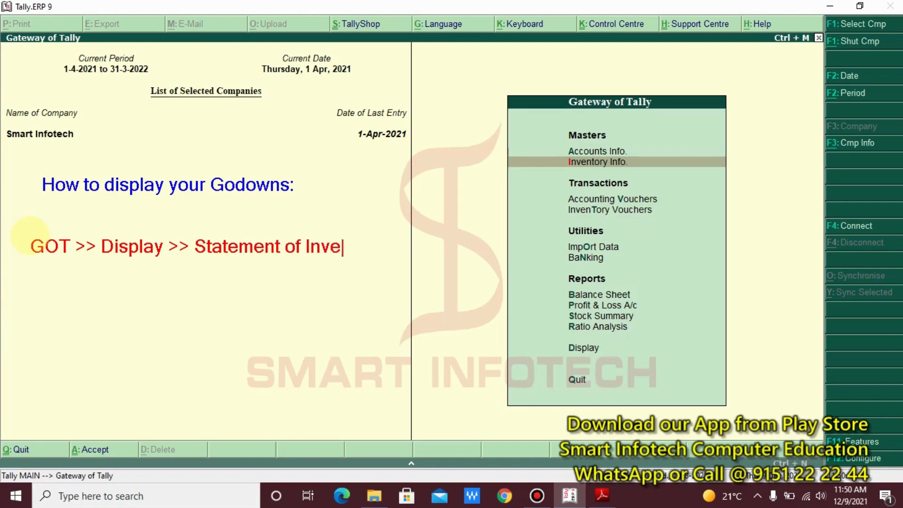
type("ntory >> Godowns")
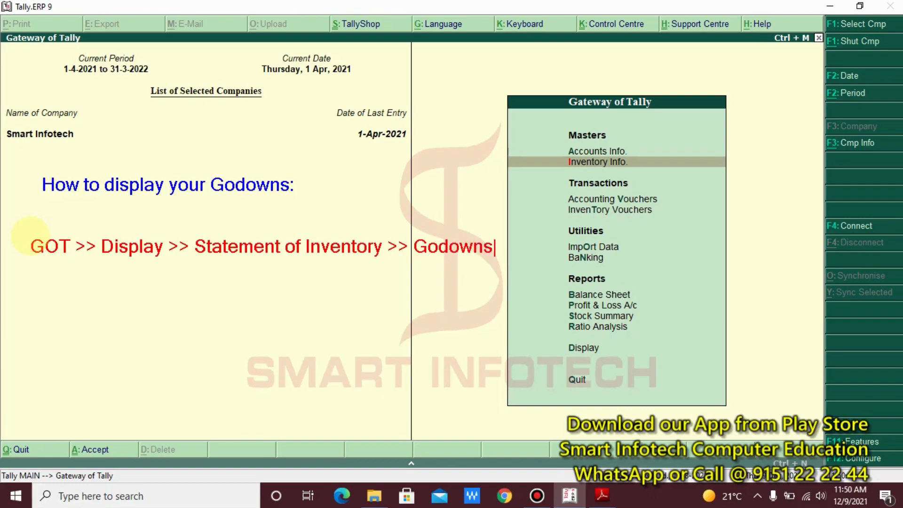
left_click(490, 236)
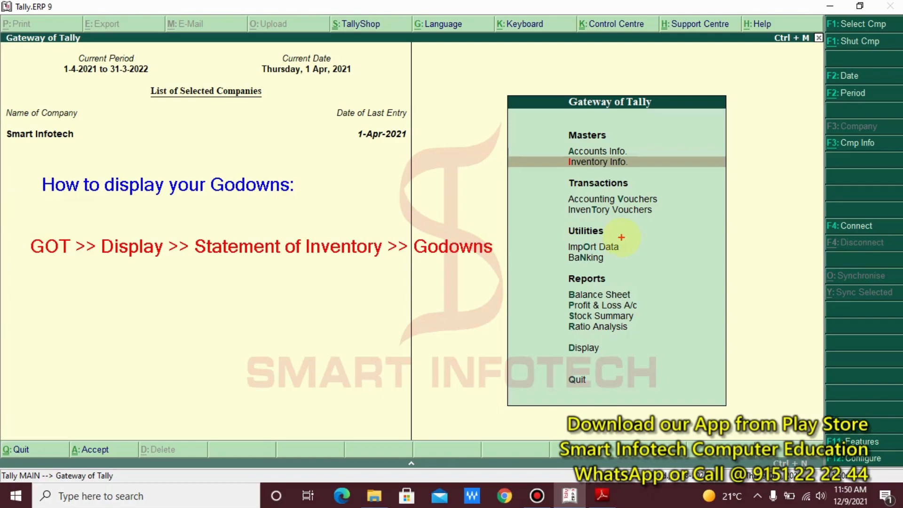
key("Escape")
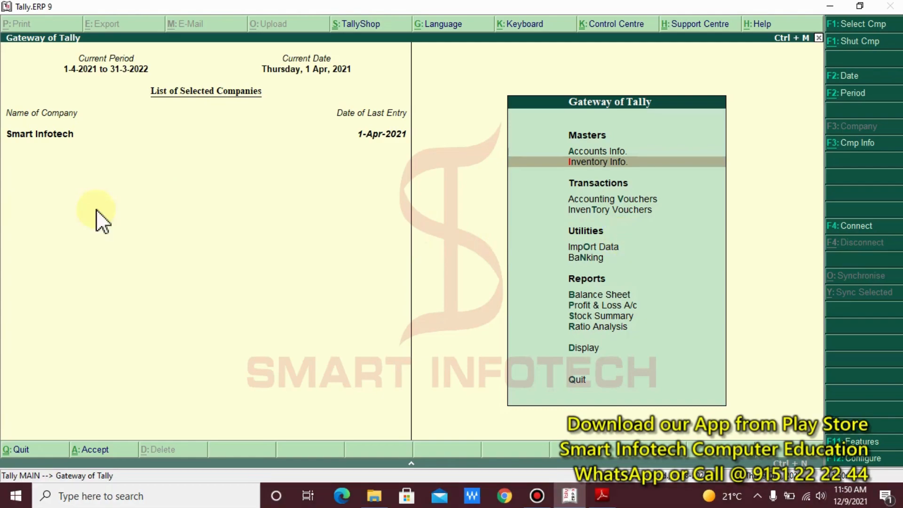
Open the Statements of Inventory from the Display Menu
key("Up")
key("Up")
key("Up")
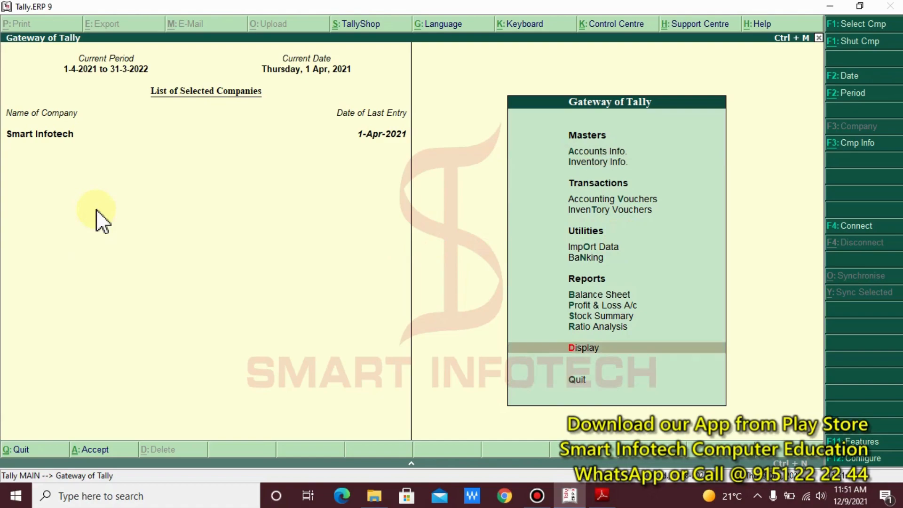
key("Return")
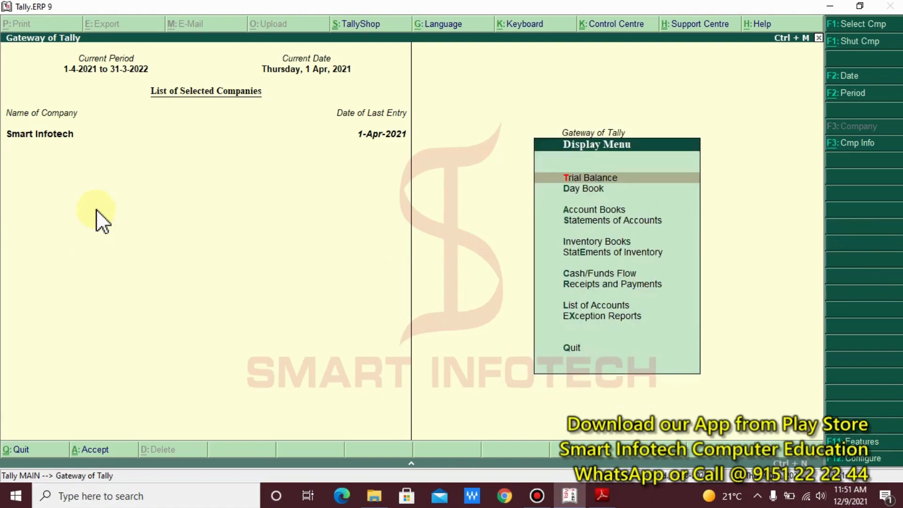
key("Down")
key("Down")
key("Down")
key("Down")
key("Down")
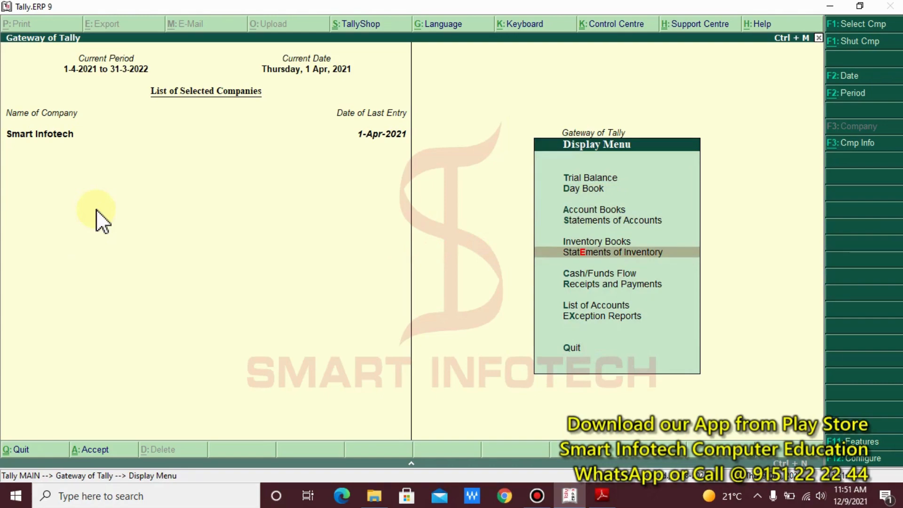
key("Return")
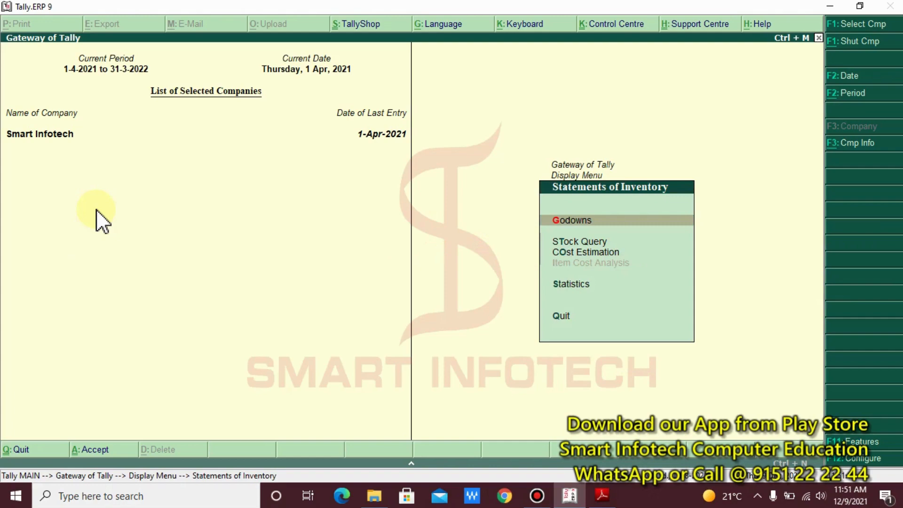
Display the Godown Summary for the Arya Nagar godown
key("Return")
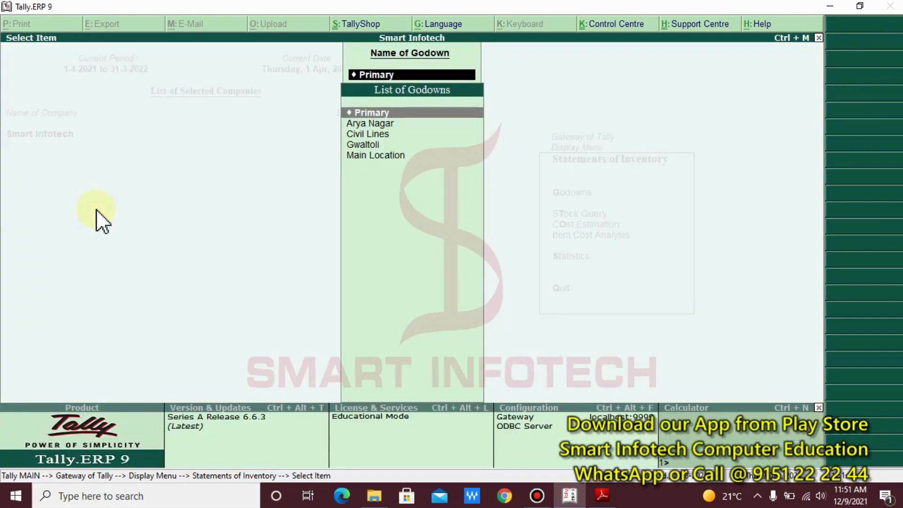
key("Down")
key("Down")
key("Down")
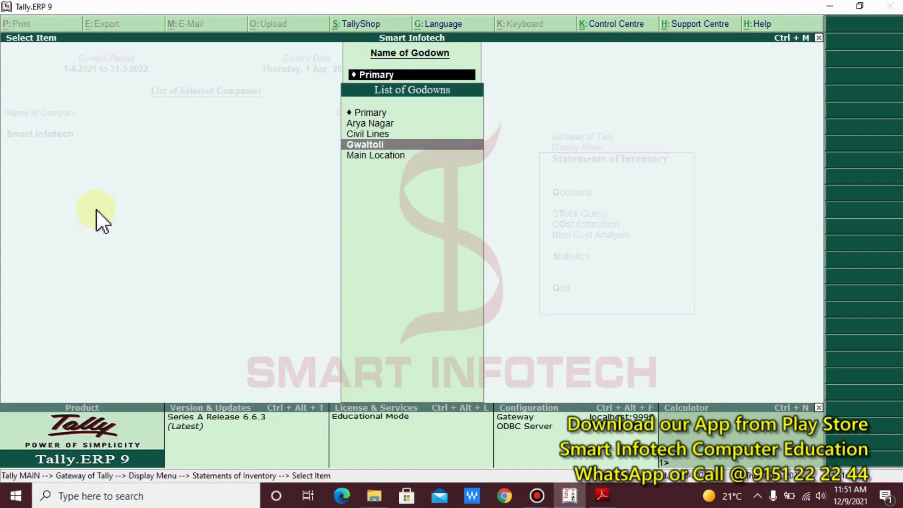
key("Up")
key("Up")
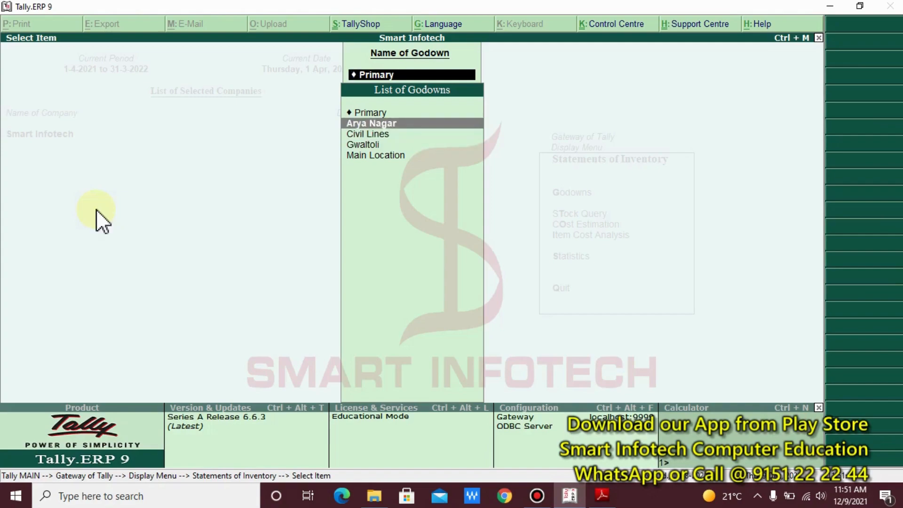
key("Return")
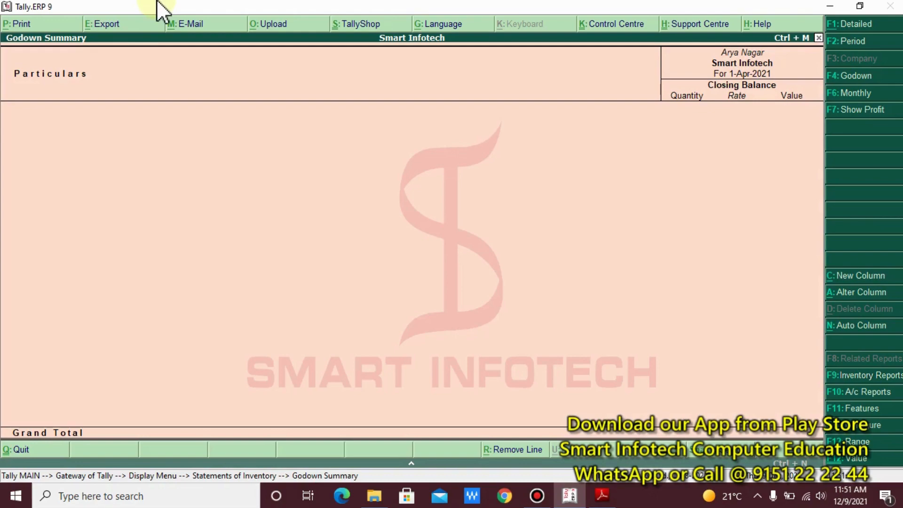
Temporarily box the Arya Nagar closing balance header and the Godown Summary title, and add the red note "Nothing" in the empty report
mouse_move(643, 43)
left_mouse_down()
mouse_move(785, 100)
mouse_move(794, 119)
left_mouse_up()
left_click_drag(6, 12, 57, 68)
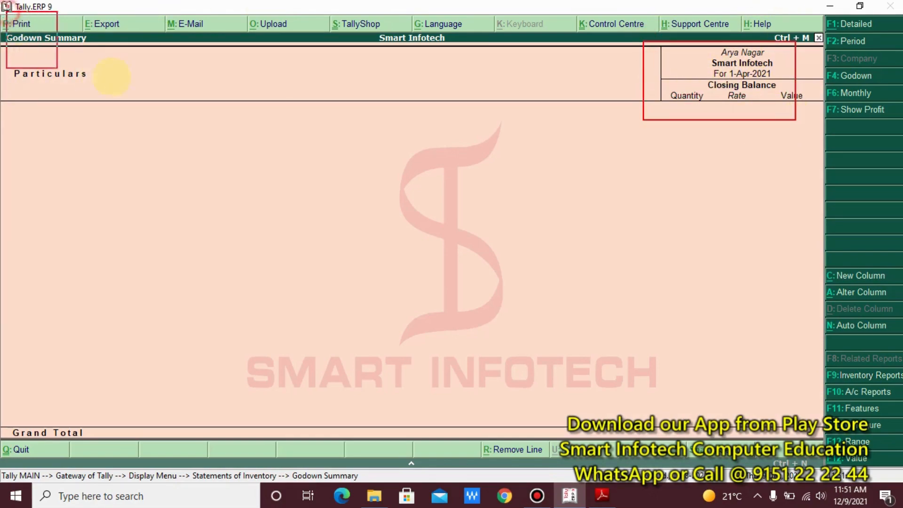
left_click_drag(112, 76, 128, 61)
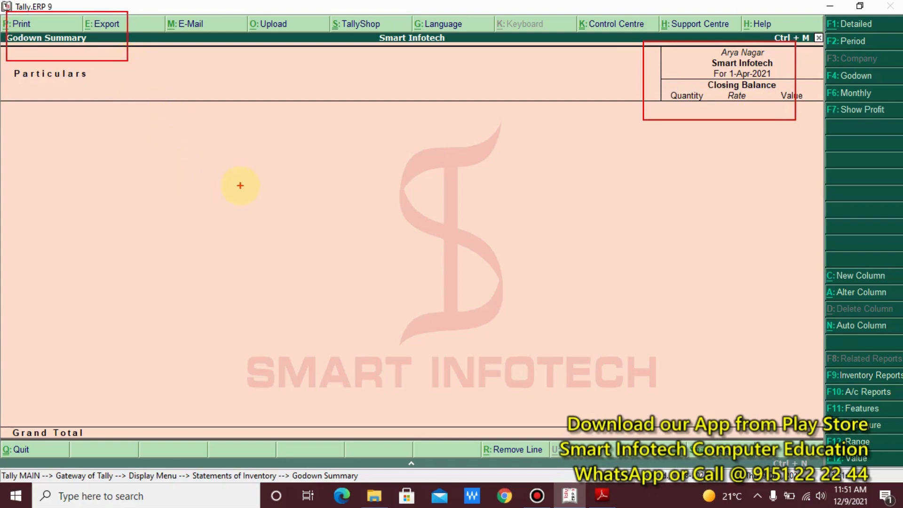
left_click(256, 188)
type("B")
key("BackSpace")
type("Nothi")
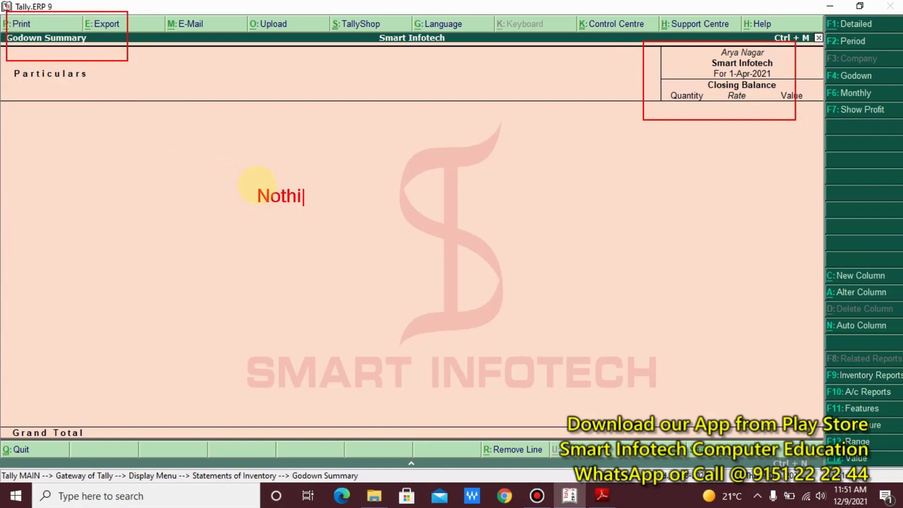
type("ng")
key("Escape")
Close the Godown Summary and return to the Gateway of Tally
key("Escape")
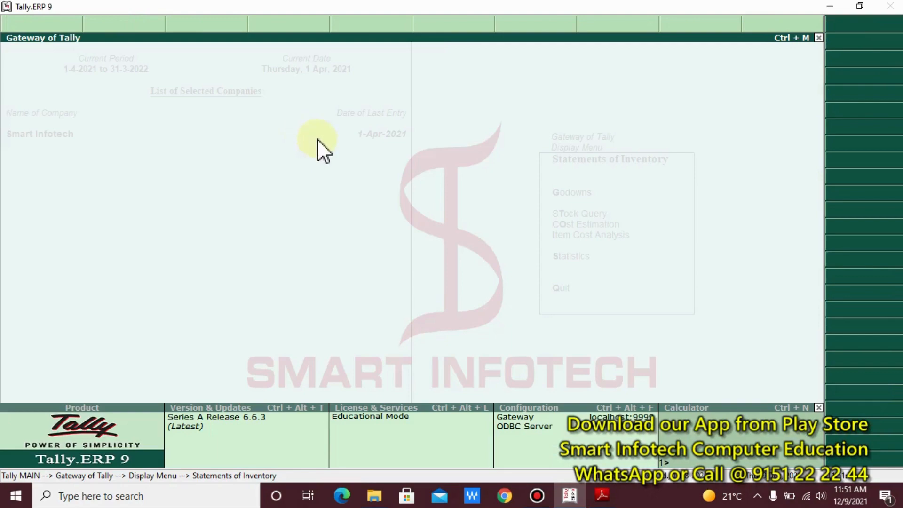
key("Escape")
key("Escape")
key("Escape")
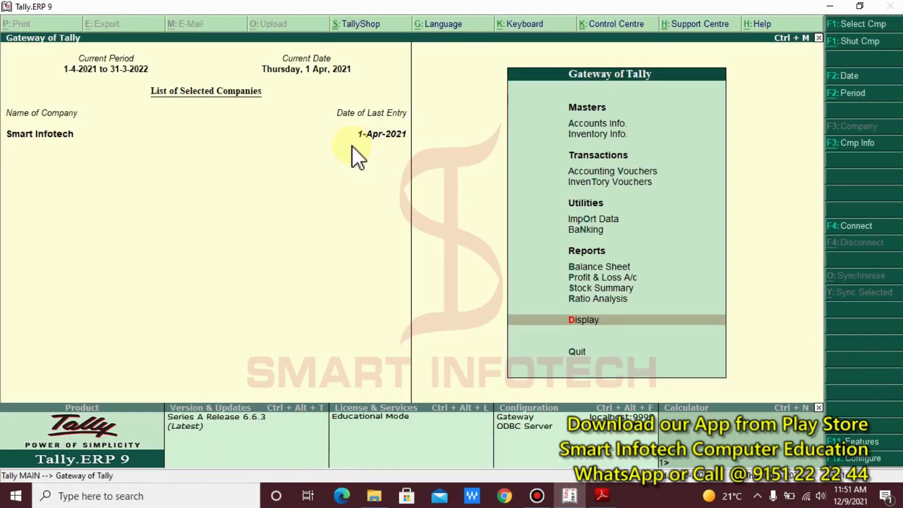